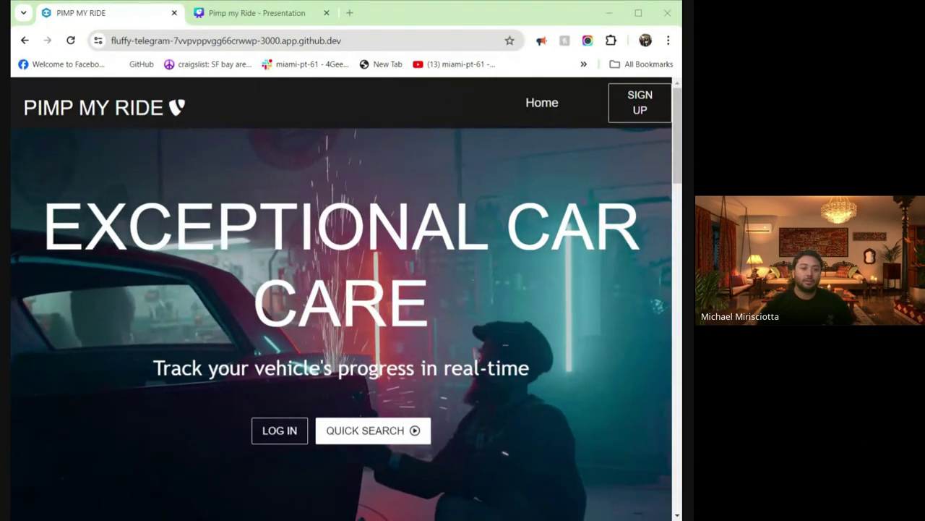
scroll(548, 296, "down", 3)
scroll(548, 286, "down", 4)
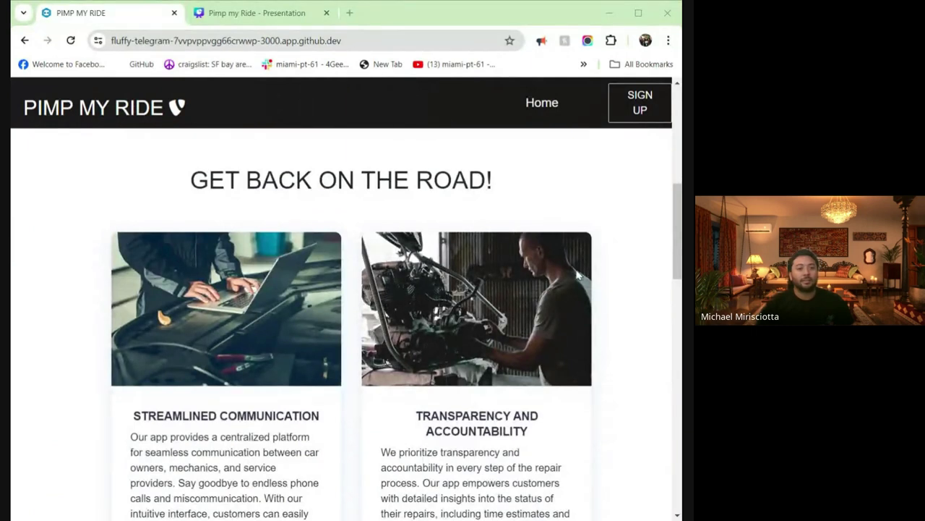
scroll(566, 269, "down", 1)
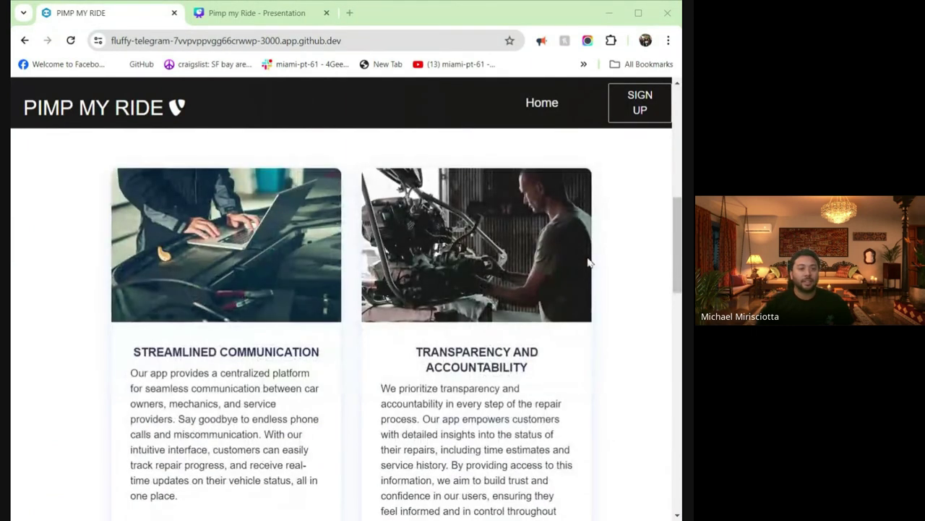
left_click_drag(678, 249, 679, 367)
scroll(611, 333, "down", 2)
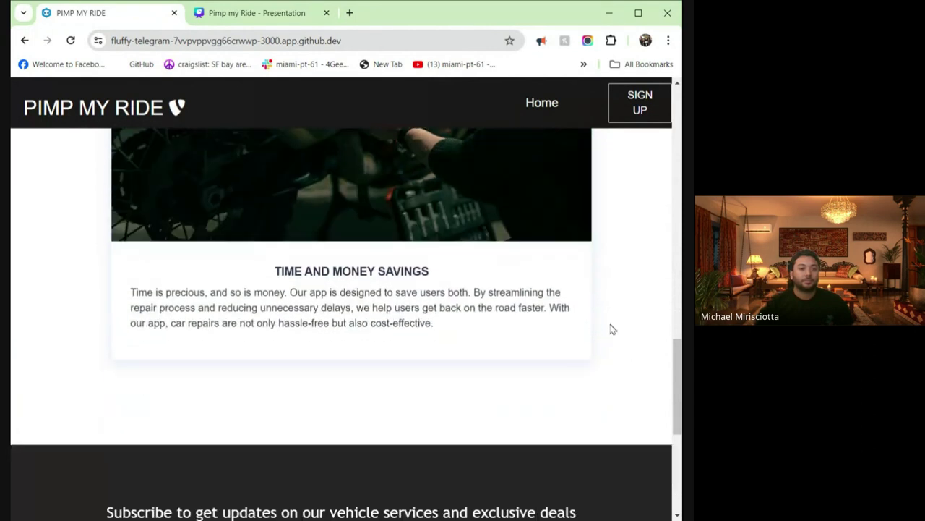
scroll(611, 328, "down", 3)
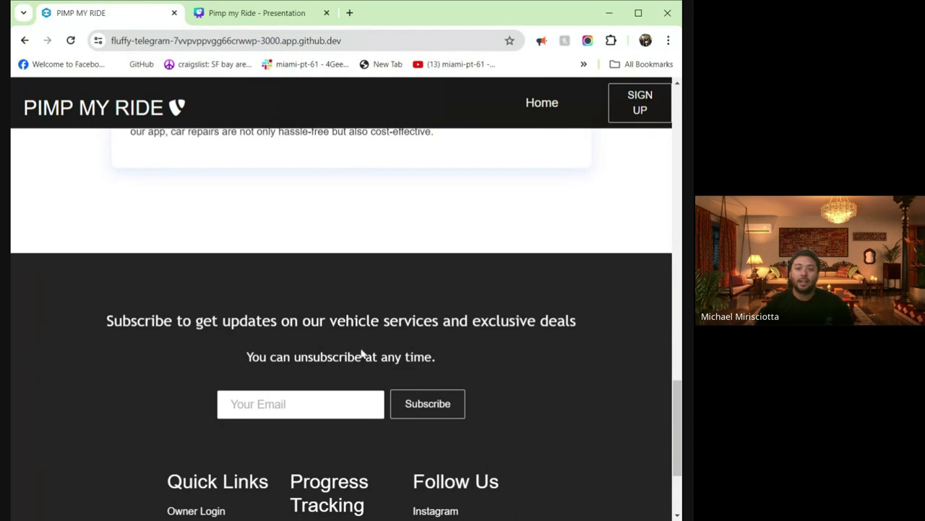
scroll(384, 343, "down", 2)
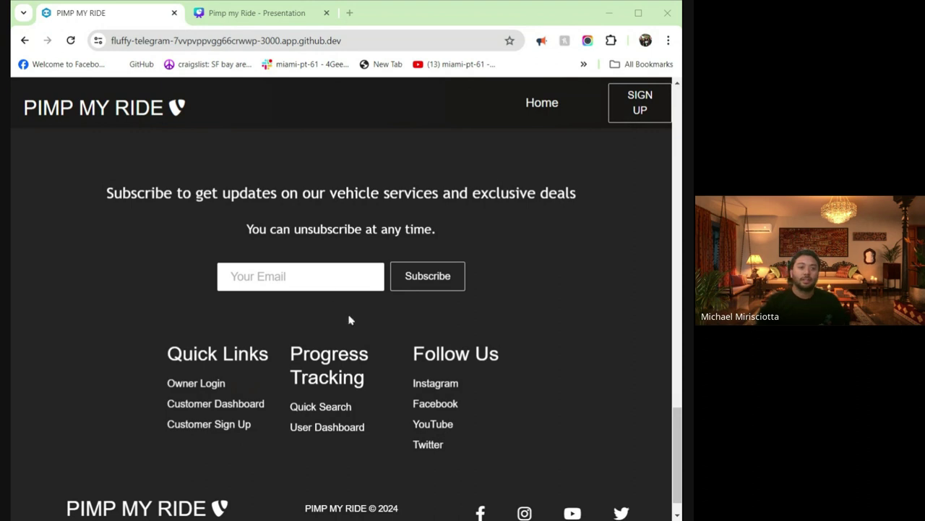
scroll(547, 282, "up", 5)
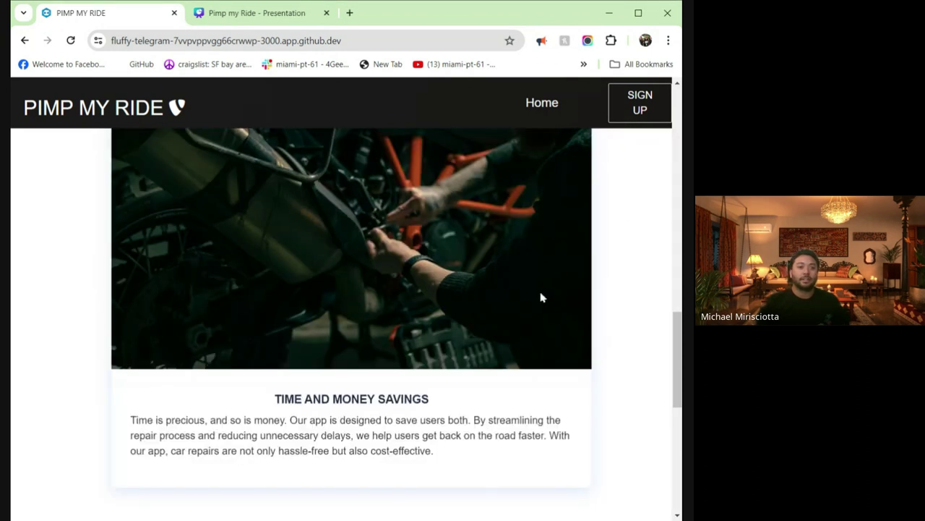
- Open the customer sign-up form and enter the email, password, first name, last name and phone number
left_click(632, 116)
left_click(233, 275)
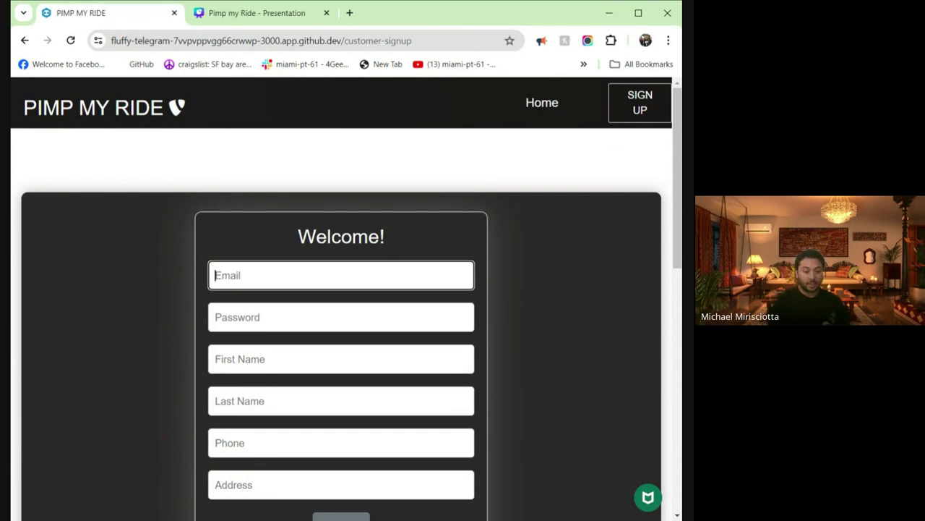
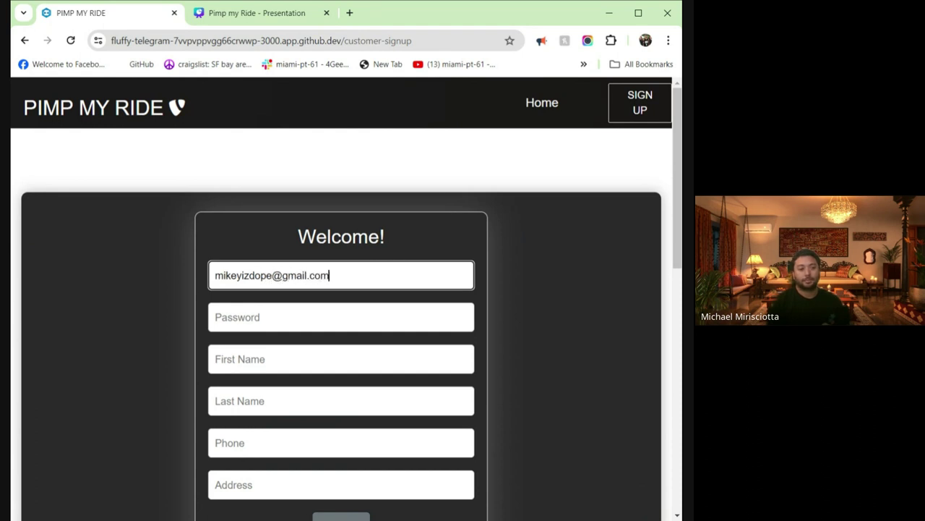
key("Tab")
type("1234")
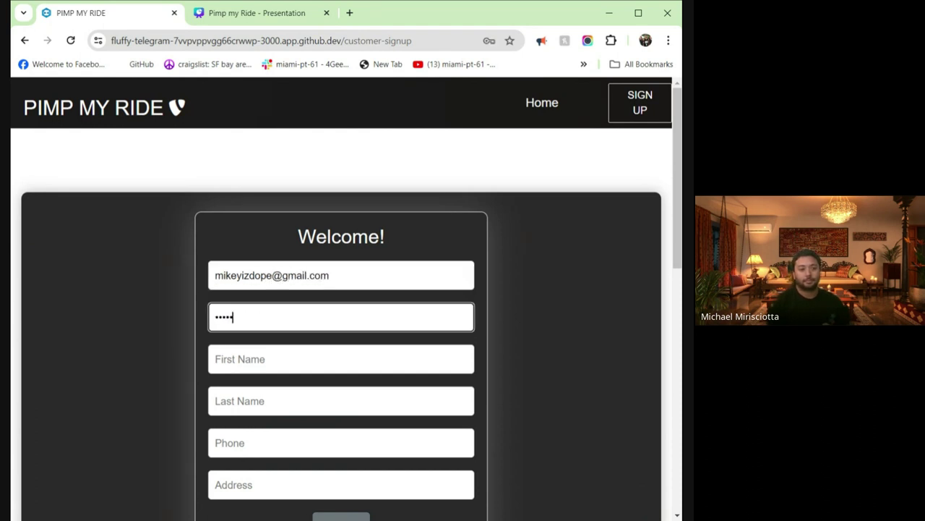
key("Tab")
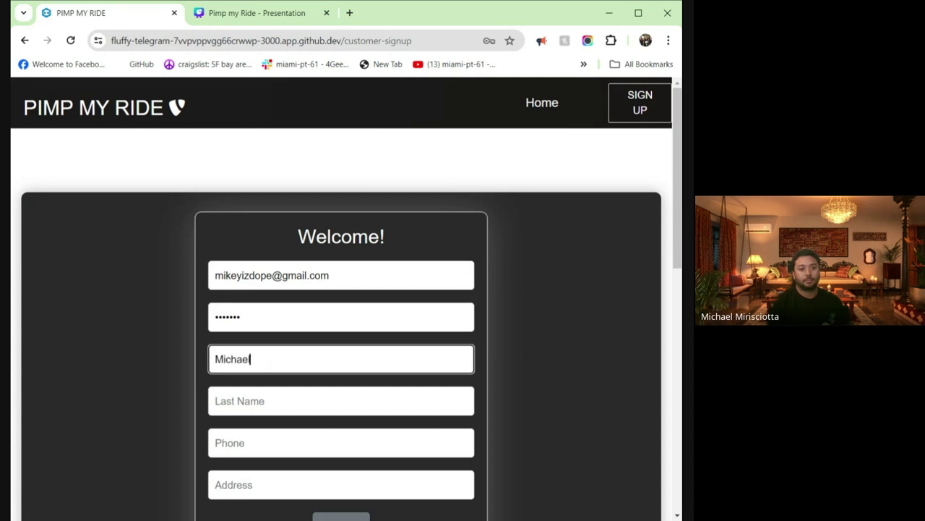
key("Tab")
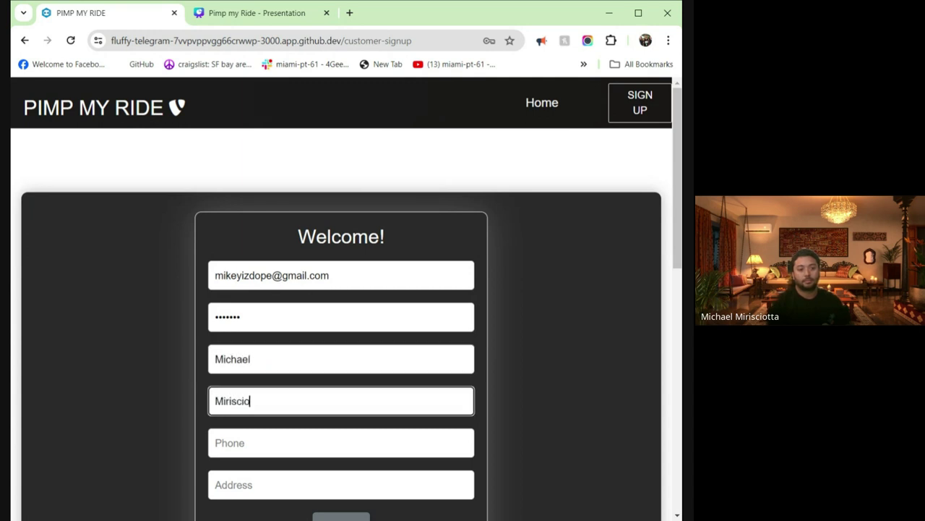
key("Tab")
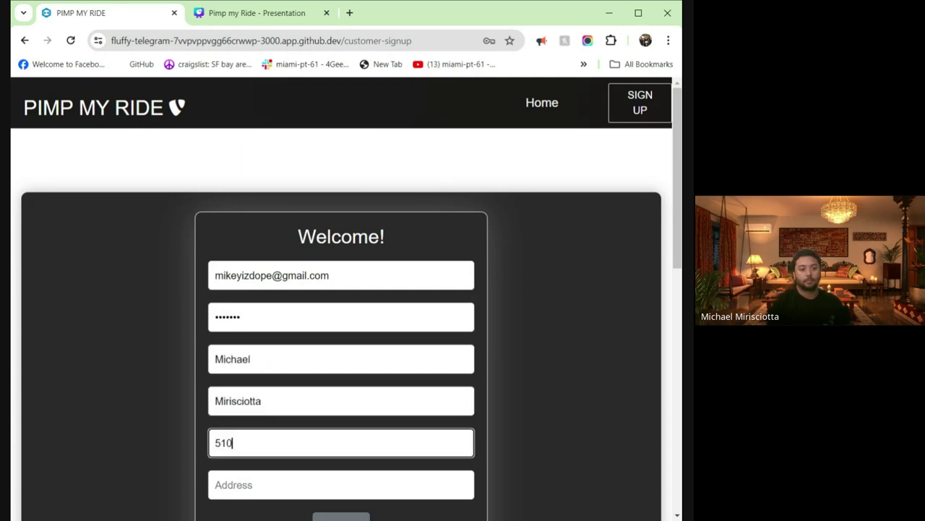
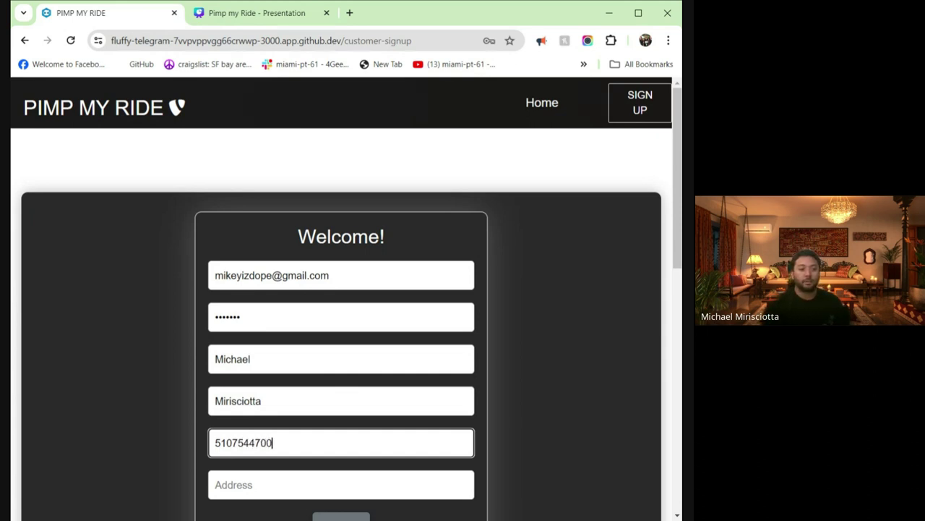
- Enter the customer's street address and ZIP code, then submit the sign-up form
scroll(311, 441, "down", 2)
left_click(318, 357)
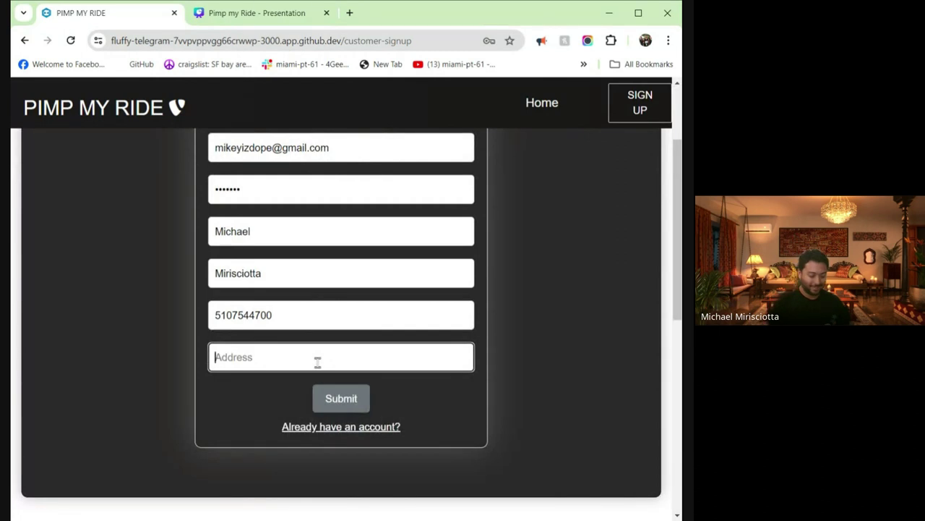
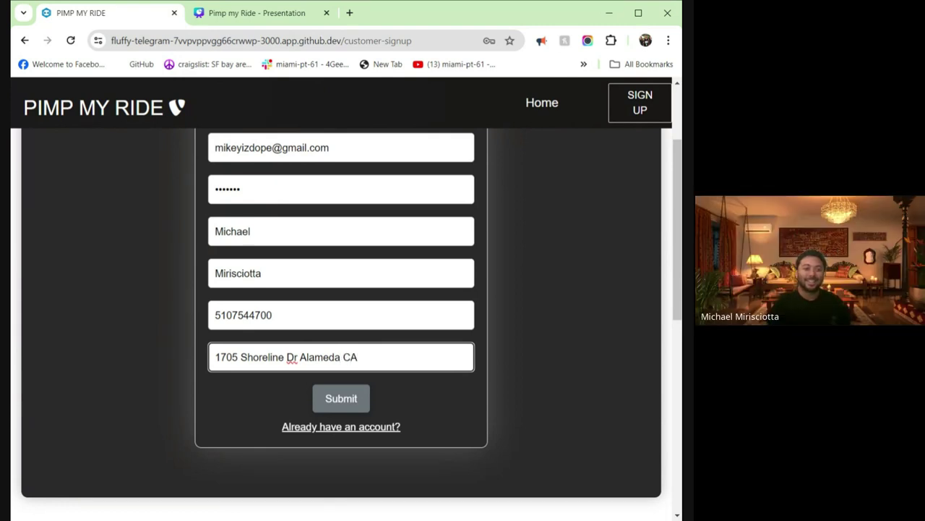
type("94501")
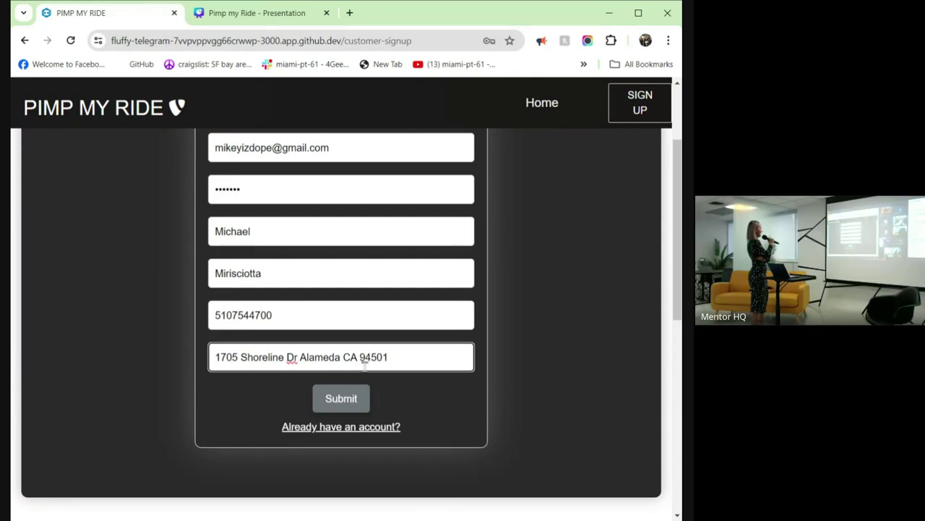
left_click(350, 406)
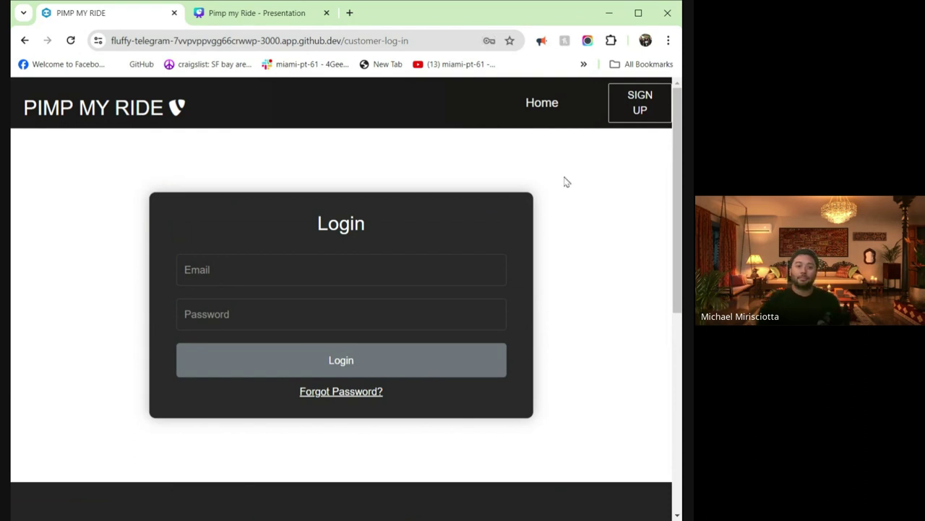
- Go to the customer login page, enter an email, attempt to log in and dismiss the error
left_click(114, 106)
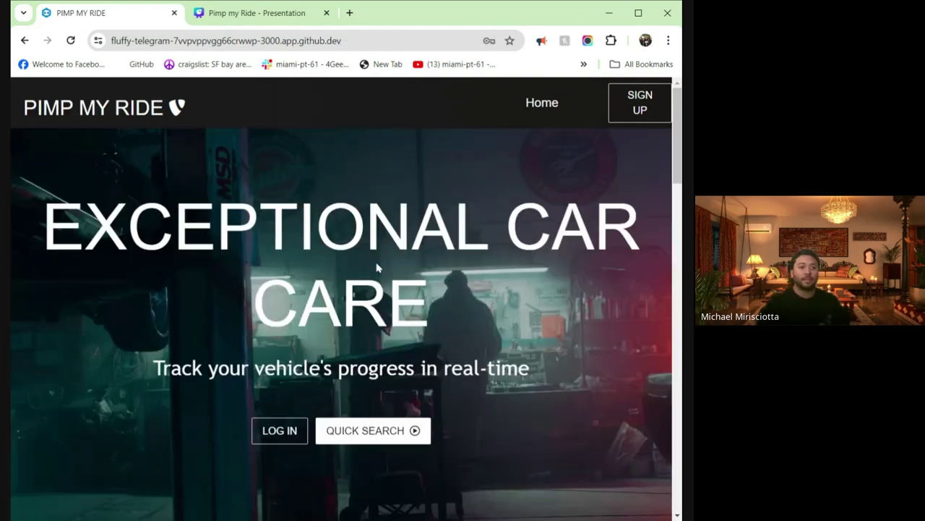
scroll(382, 238, "down", 3)
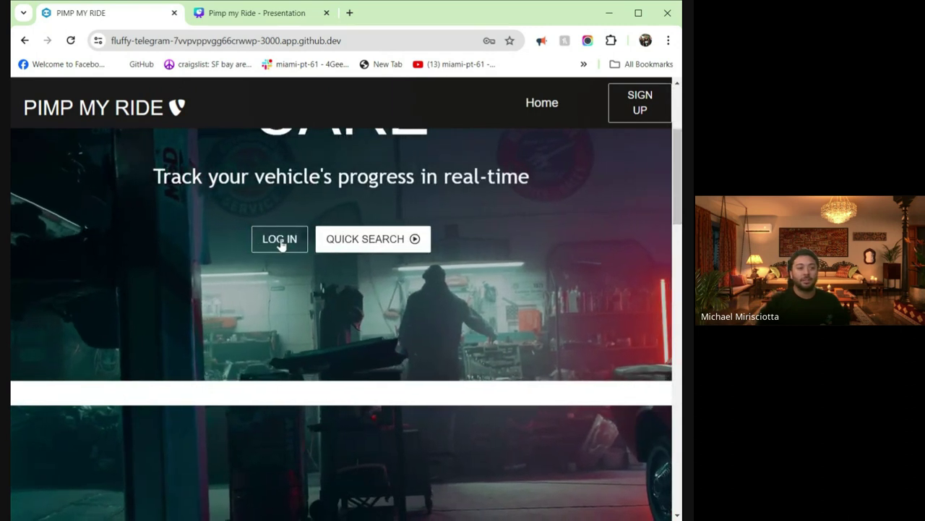
left_click(280, 241)
scroll(293, 248, "up", 2)
left_click(306, 251)
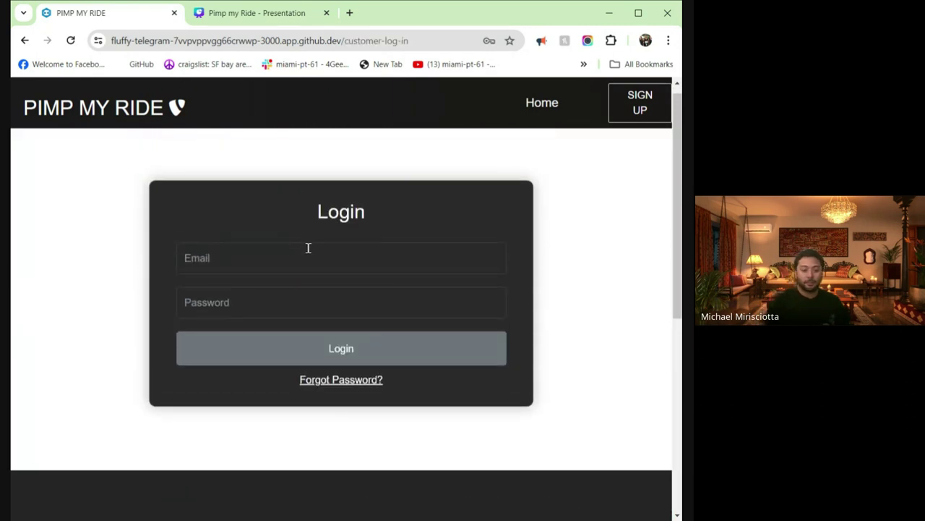
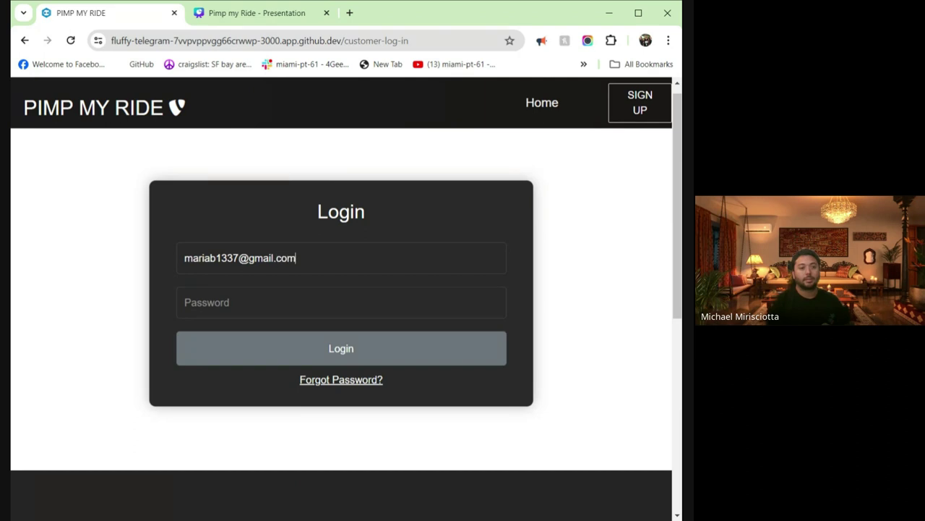
type("123")
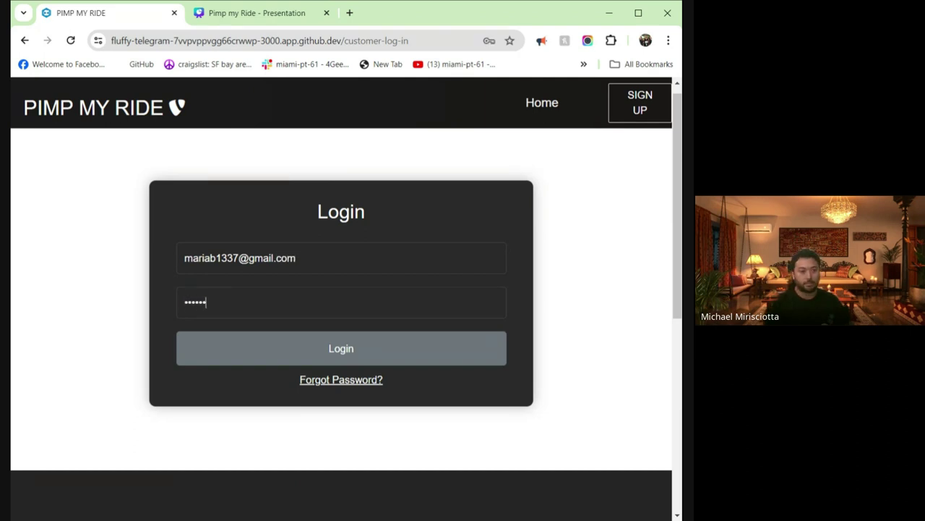
left_click(368, 351)
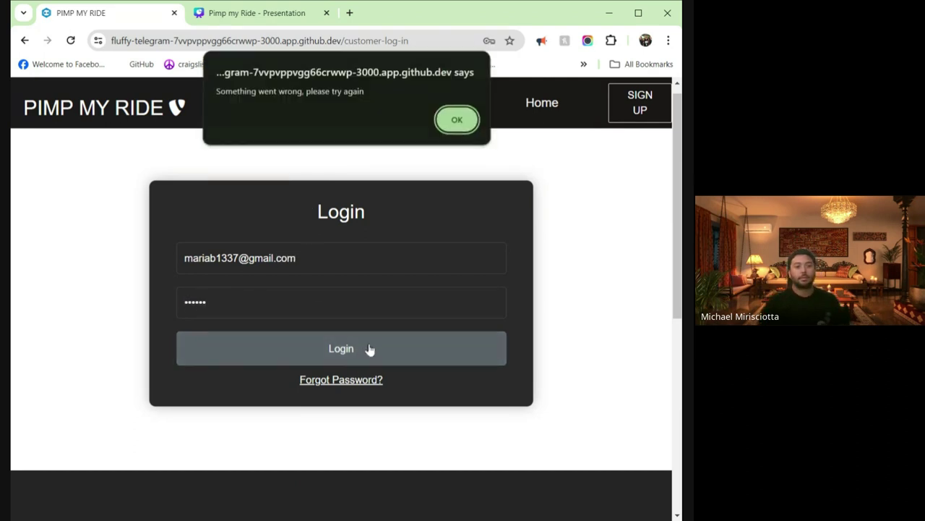
left_click(455, 121)
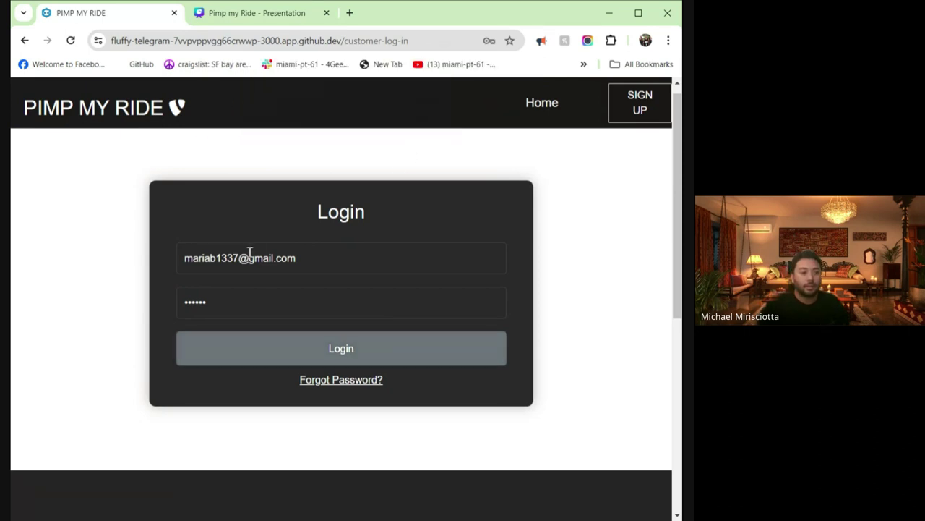
- Correct the login password and retry, dismissing the 'Something went wrong' alert again
left_click_drag(313, 258, 87, 256)
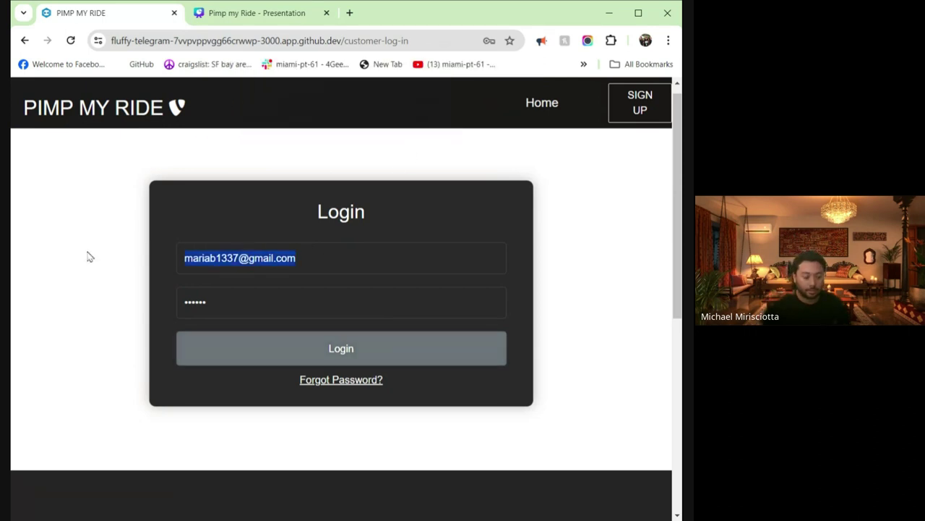
left_click(225, 310)
double_click(225, 303)
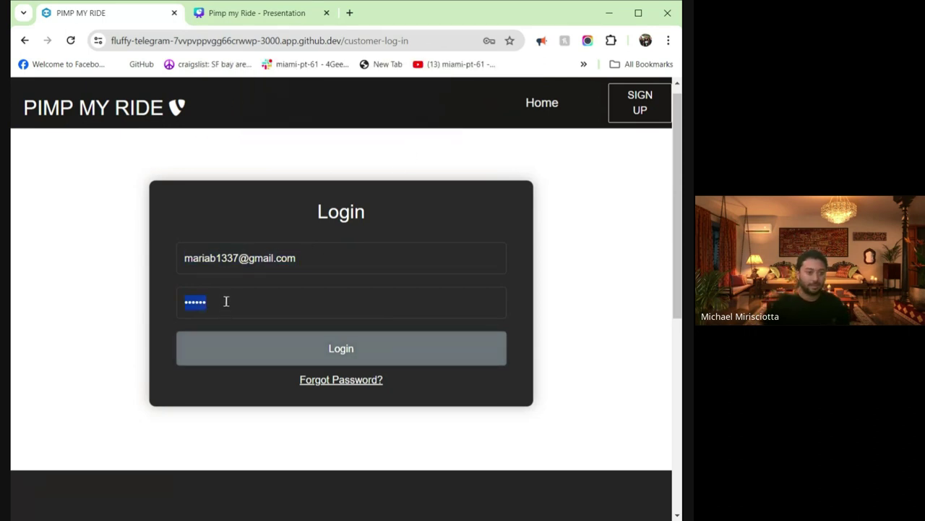
left_click(223, 300)
key("BackSpace")
key("BackSpace")
key("BackSpace")
key("BackSpace")
key("BackSpace")
type("12")
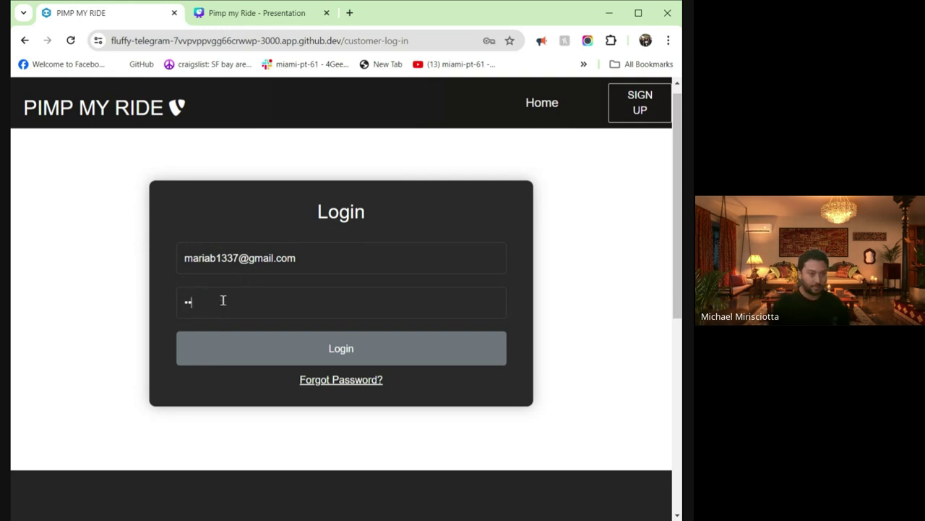
left_click(234, 355)
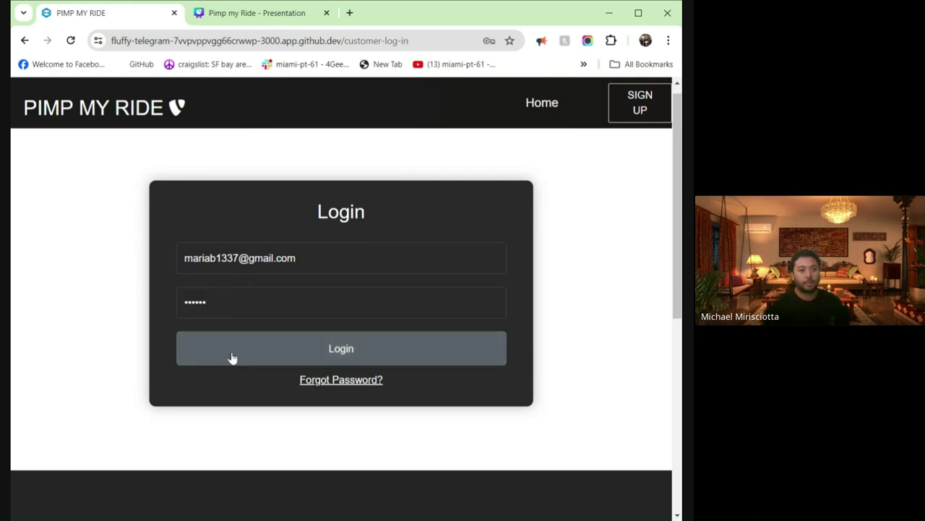
left_click(454, 120)
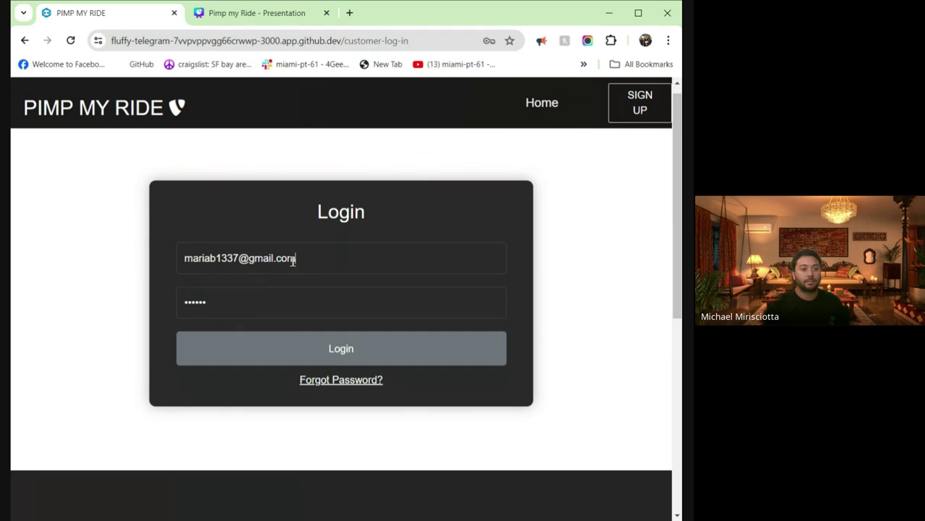
- Replace the login email and retry once more, dismissing the resulting error alert
left_click_drag(293, 261, 108, 258)
type("mi")
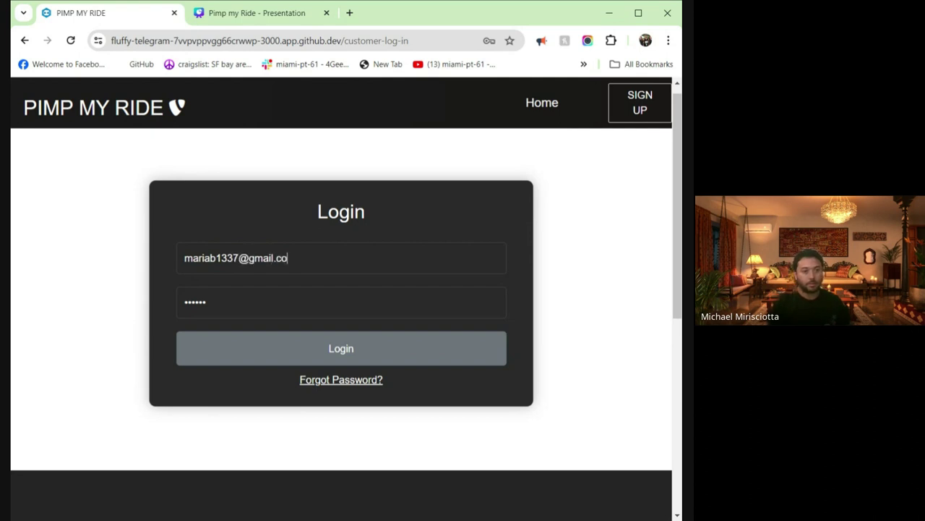
left_click(341, 352)
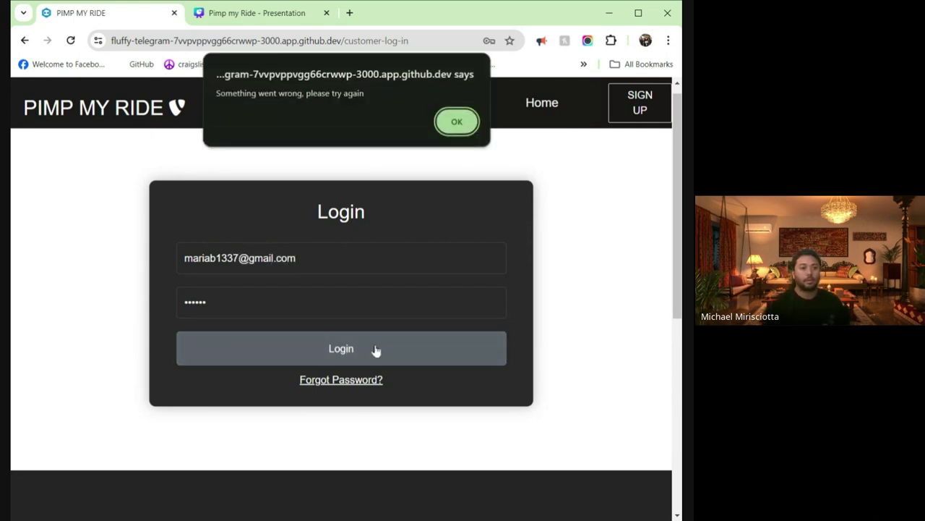
left_click(452, 123)
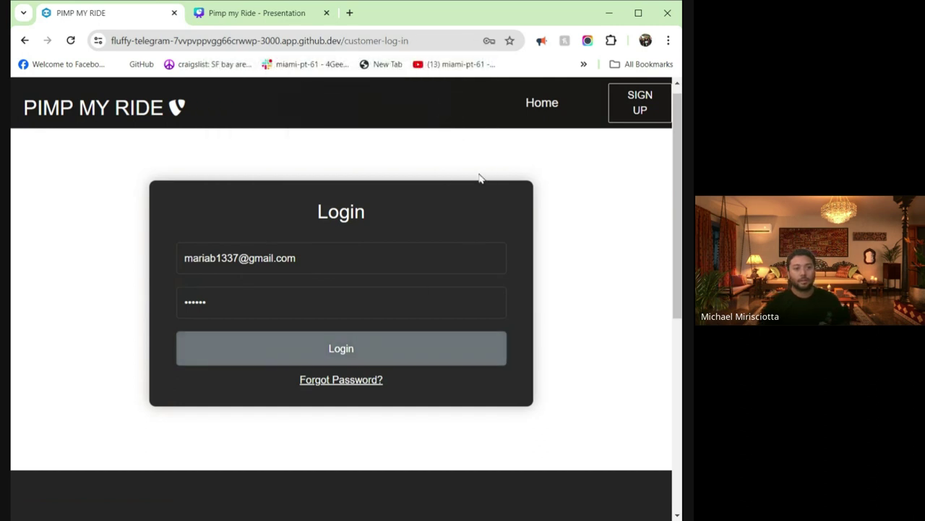
- Return to the home page and open the Owner Login page from the footer
left_click(128, 109)
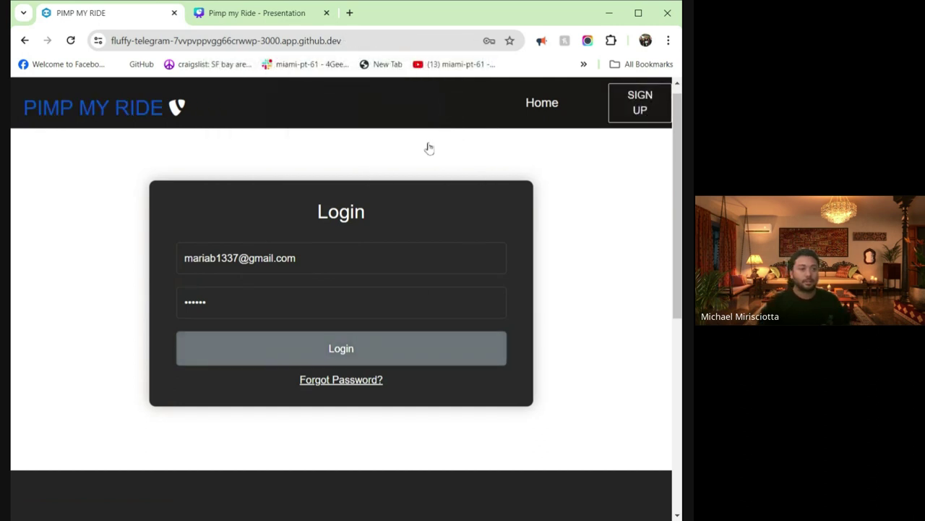
scroll(407, 243, "down", 4)
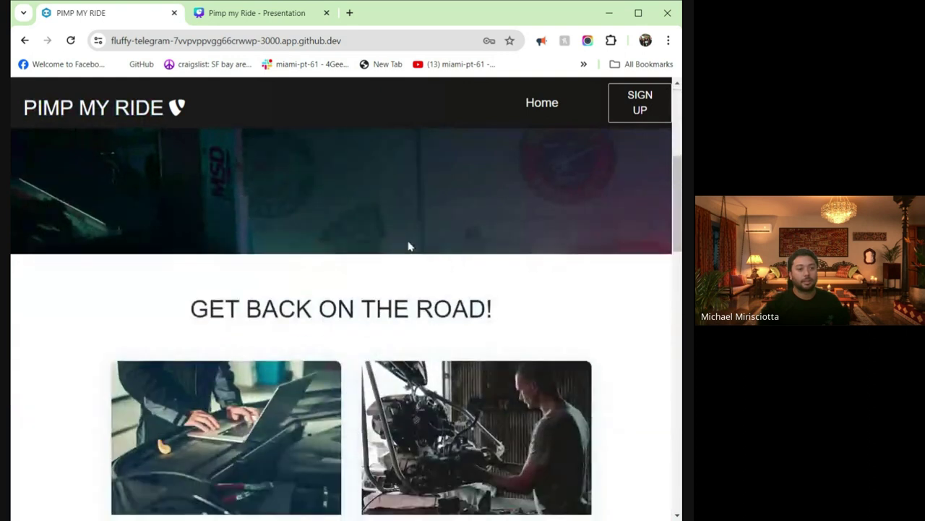
scroll(275, 237, "up", 2)
left_click(282, 237)
scroll(287, 237, "up", 1)
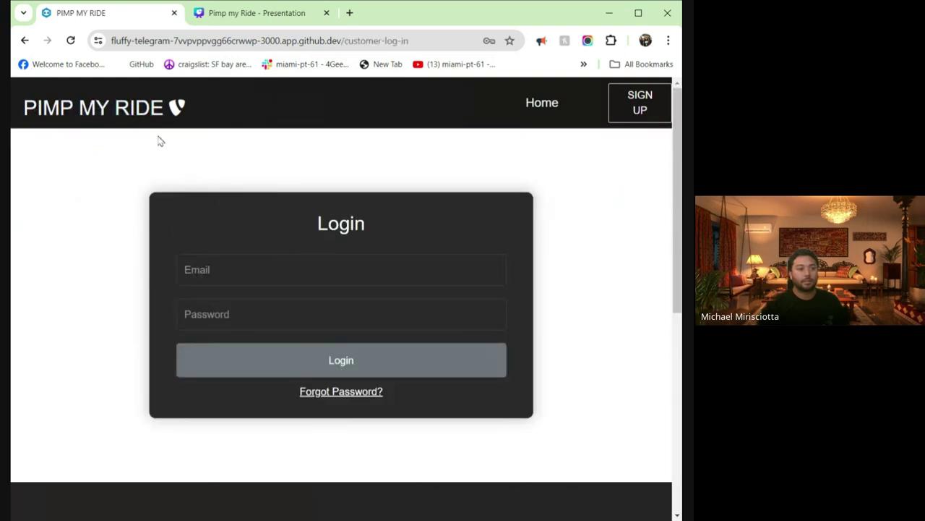
left_click(145, 124)
scroll(253, 193, "down", 10)
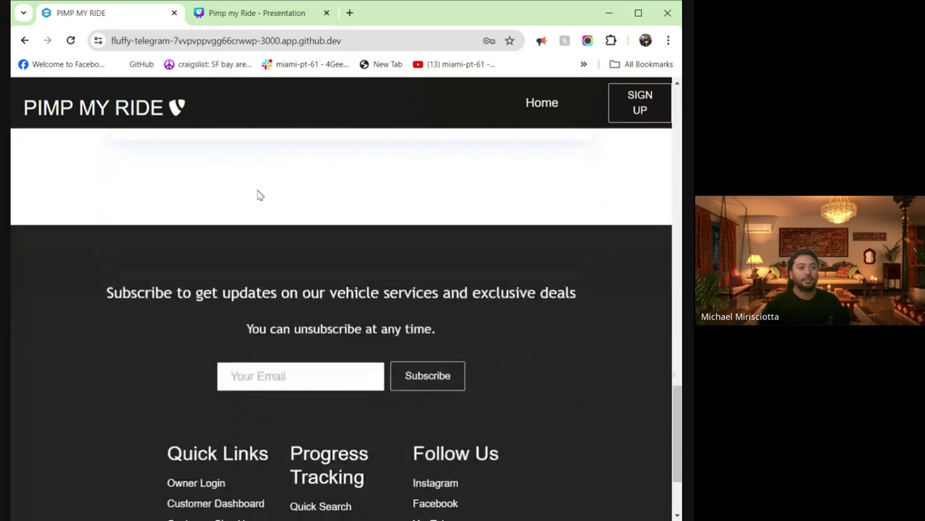
scroll(259, 195, "down", 2)
left_click(196, 349)
scroll(198, 351, "up", 1)
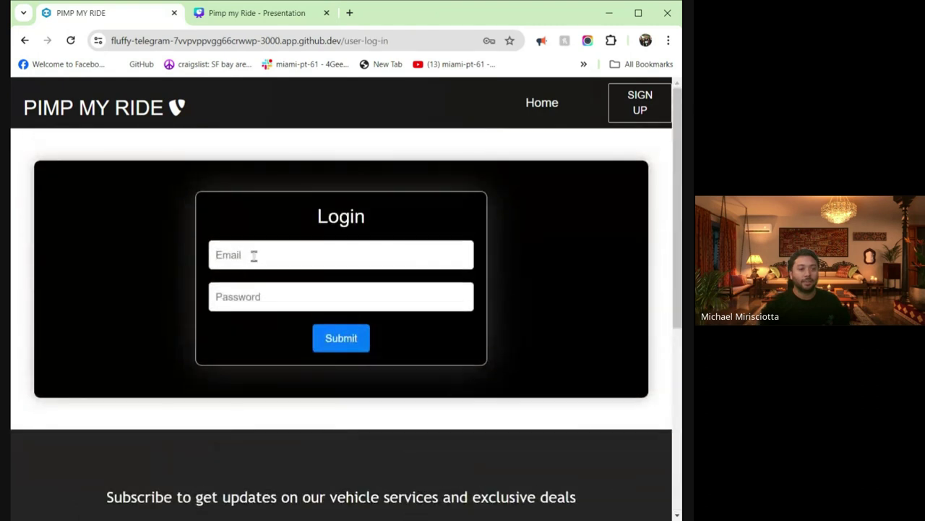
- Log in with the owner's email and password to reach the Business Owner Home Page
left_click(253, 255)
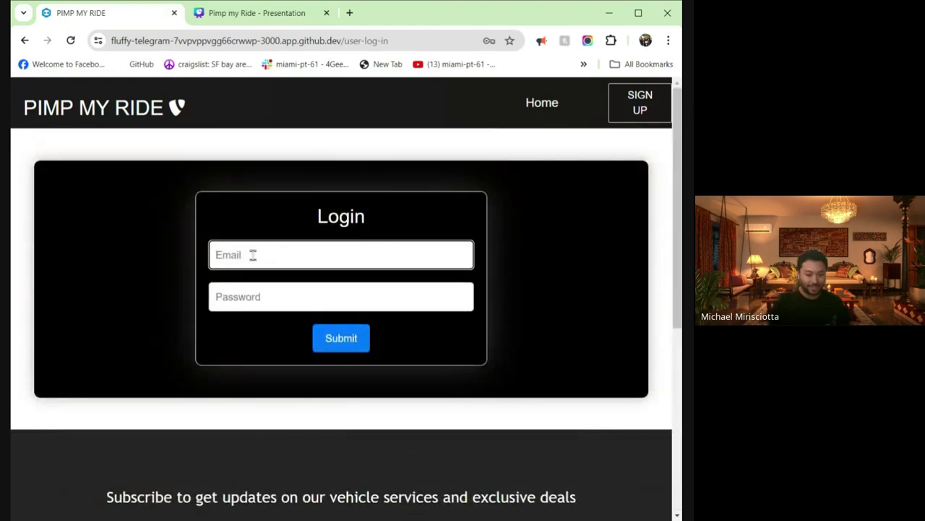
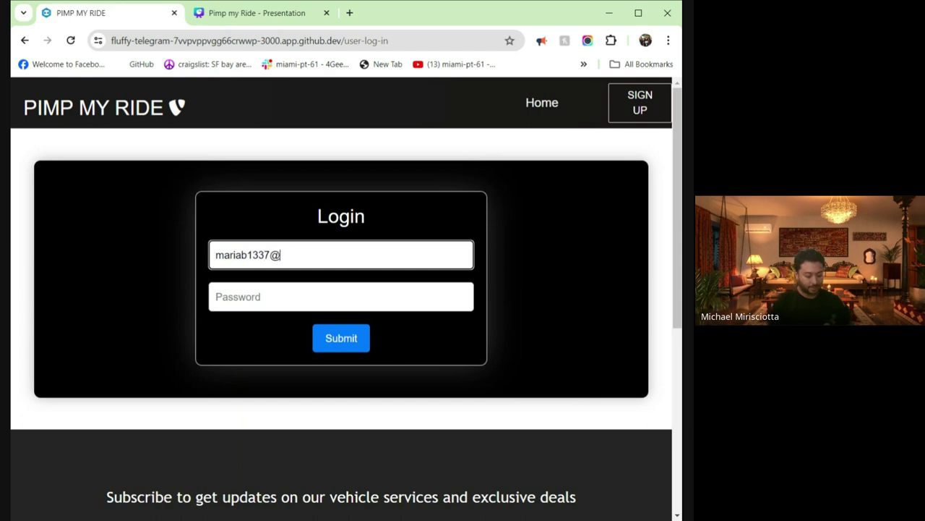
key("Tab")
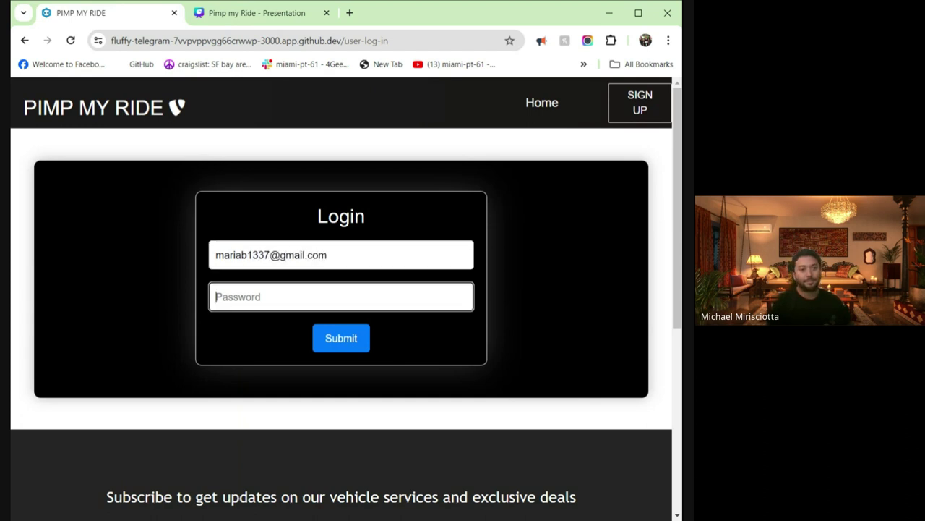
type("123")
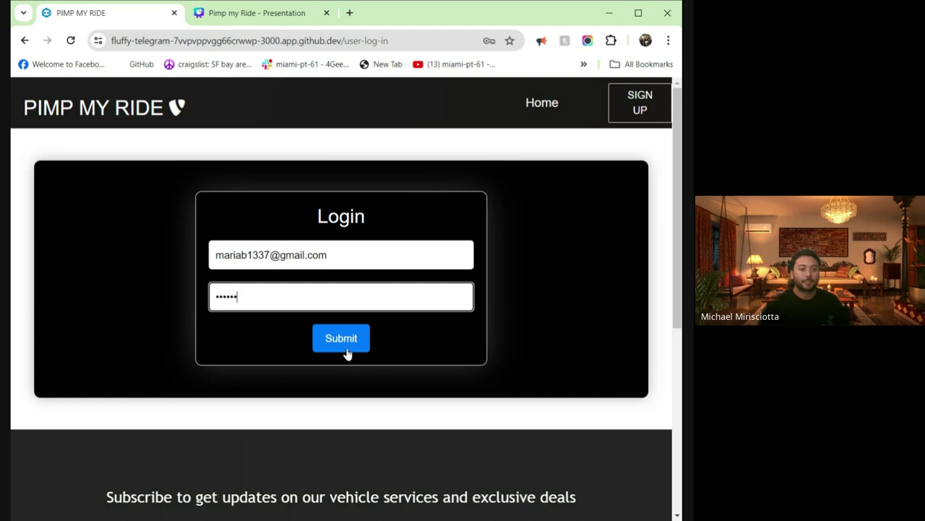
left_click(347, 347)
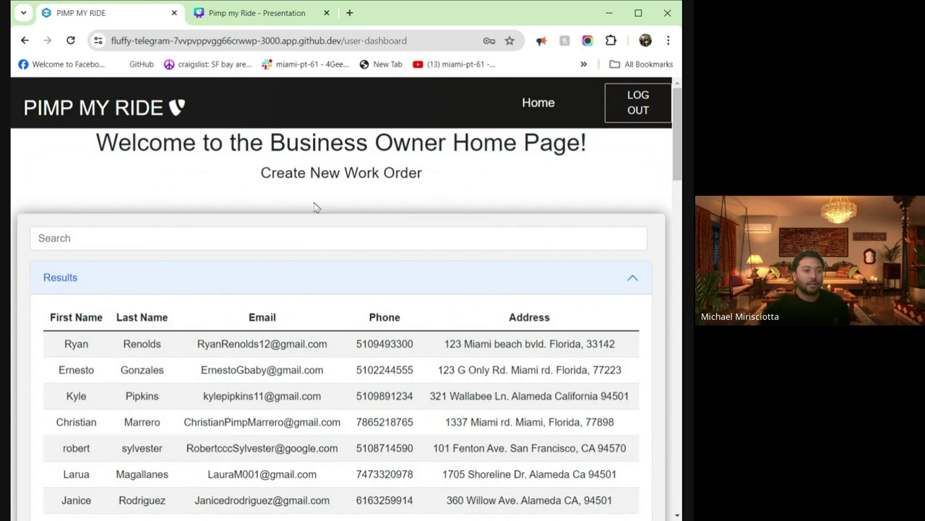
scroll(155, 194, "down", 2)
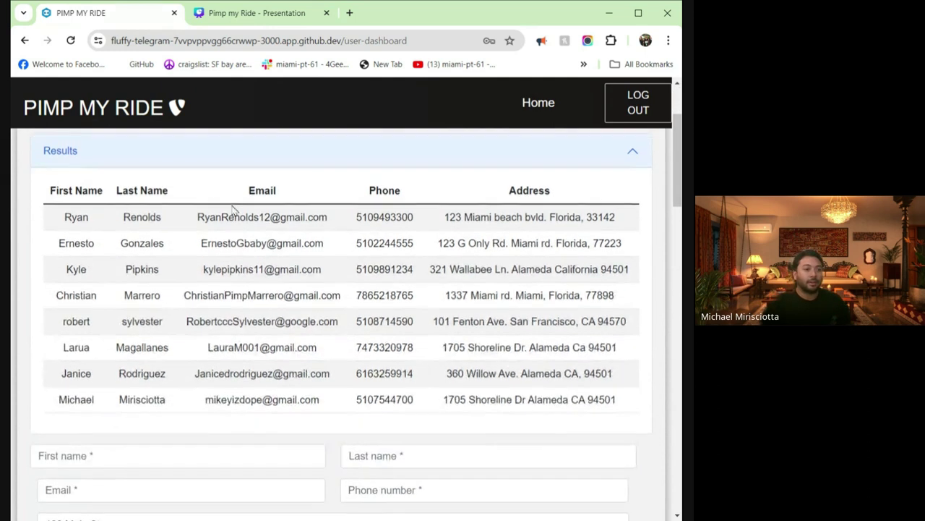
scroll(283, 219, "up", 2)
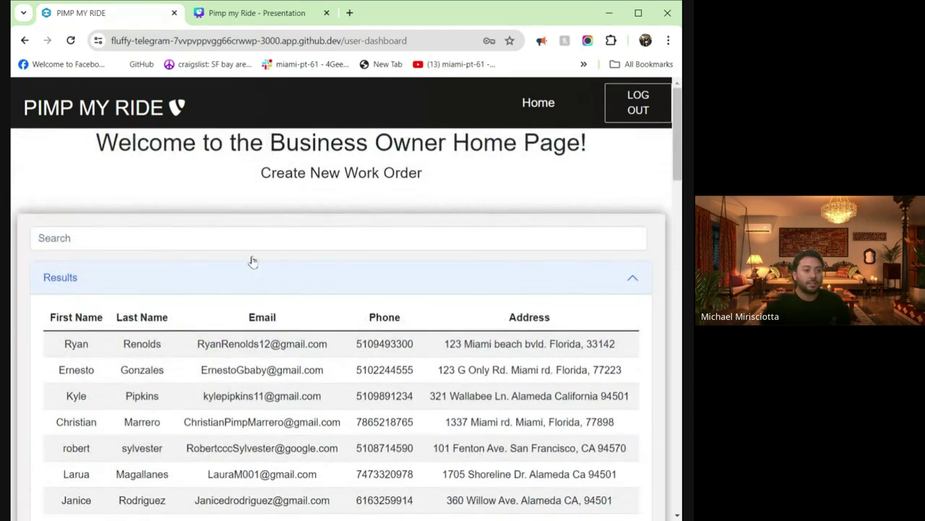
- Load the seventh, then the third customer row into the new work order form
scroll(238, 227, "down", 3)
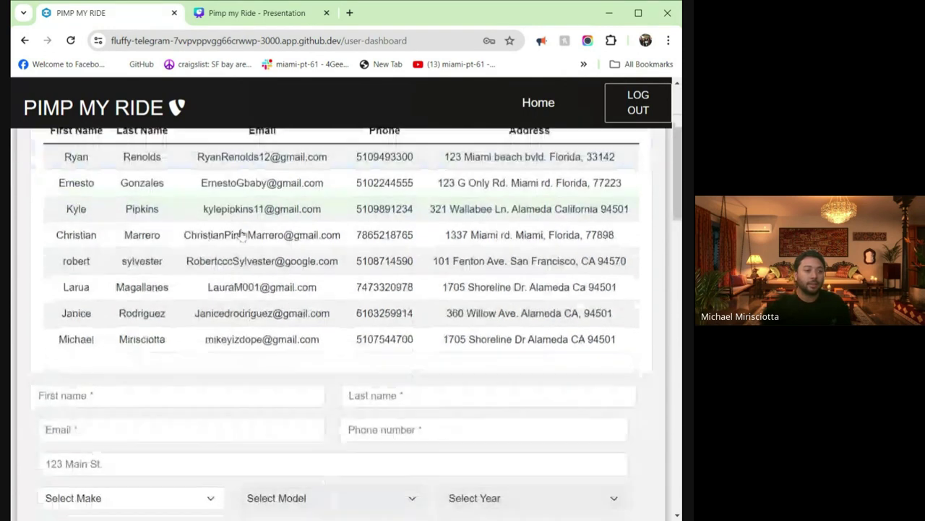
left_click(73, 307)
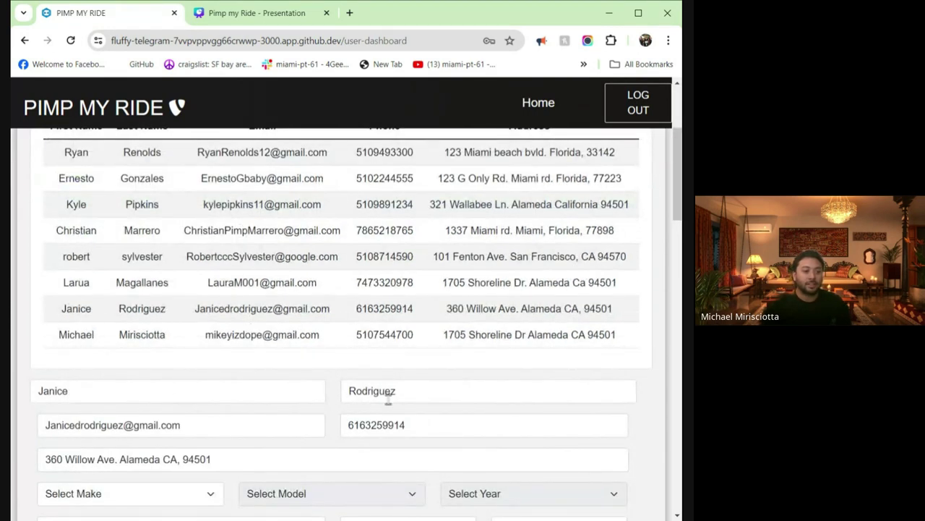
left_click(72, 205)
scroll(120, 220, "up", 2)
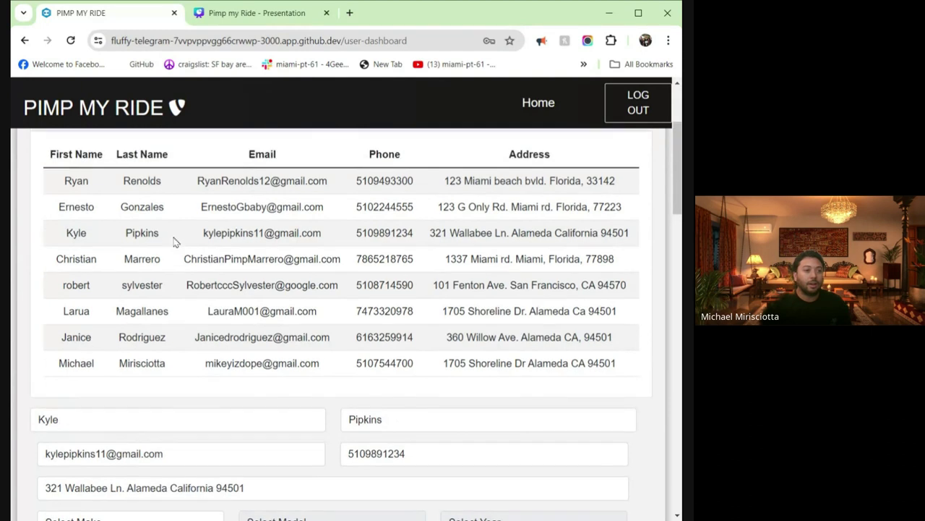
- Search the customer list by first name and load the single match into the form
left_click(88, 174)
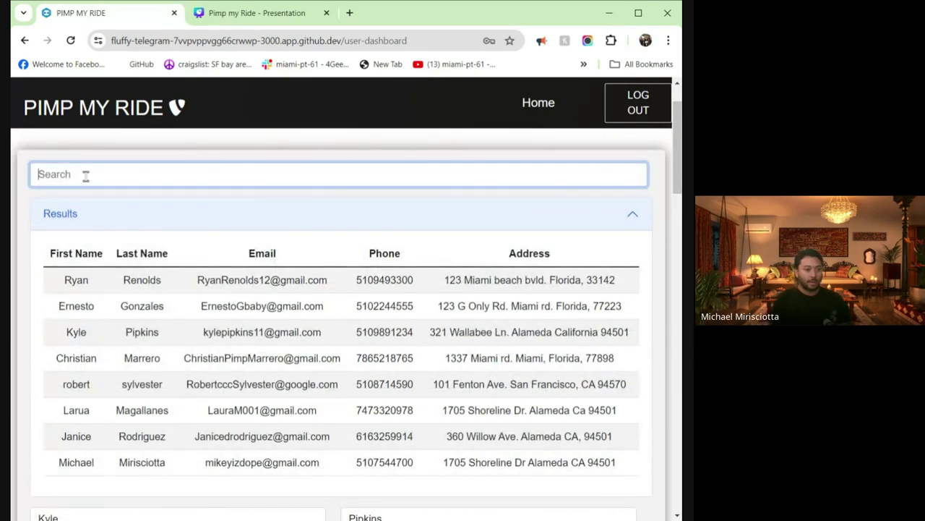
type("michaekl")
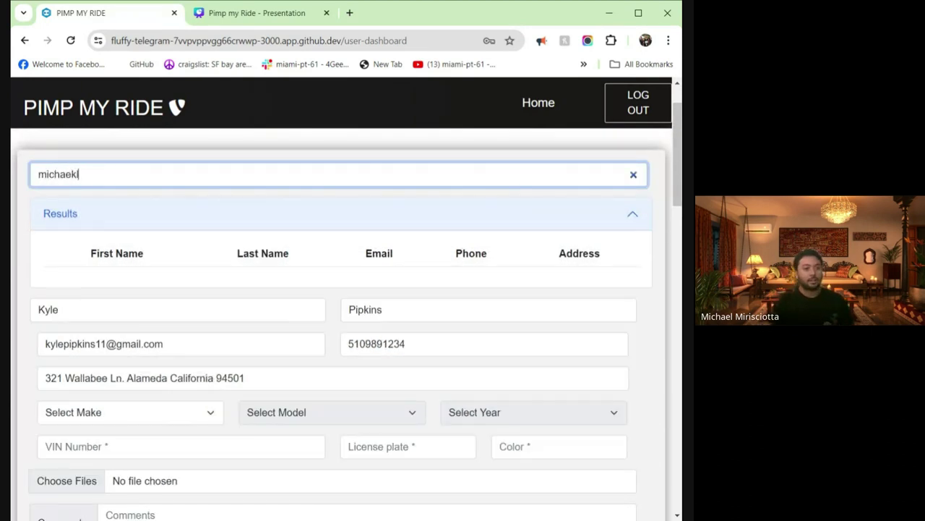
key("BackSpace")
type("ichae")
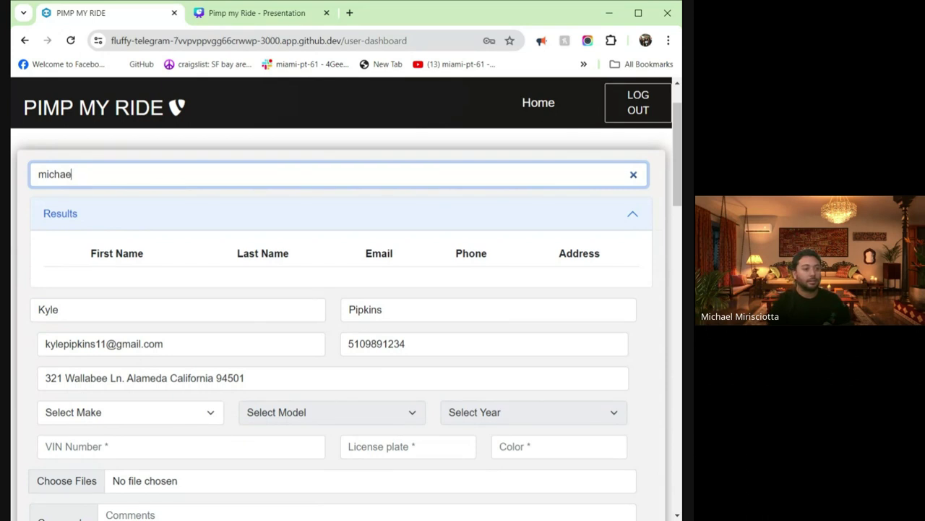
type("l")
left_click(83, 282)
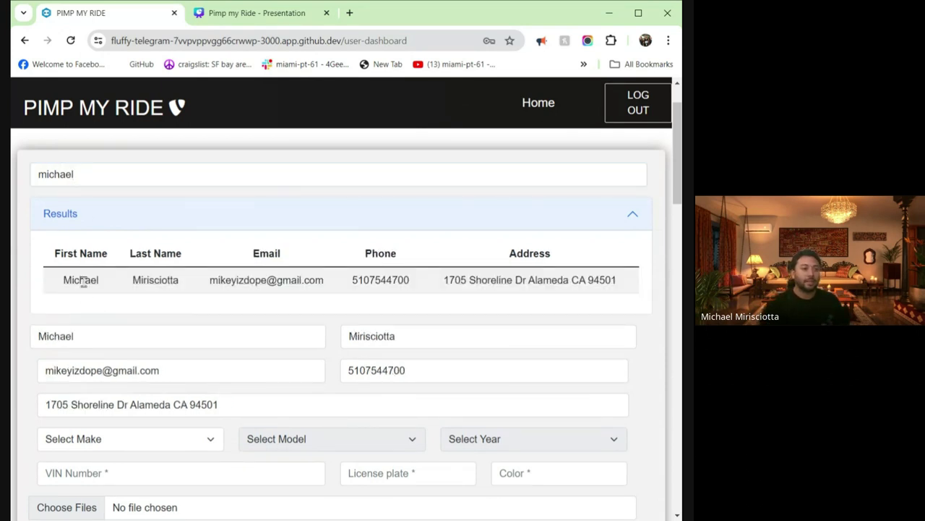
- Set the vehicle to a 2016 Dodge Challenger
scroll(192, 264, "down", 2)
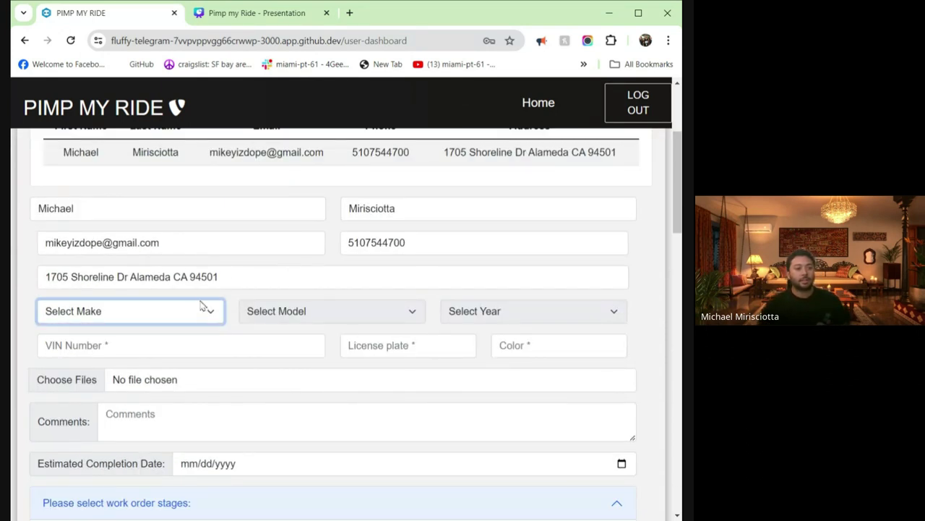
left_click(159, 196)
left_click(396, 319)
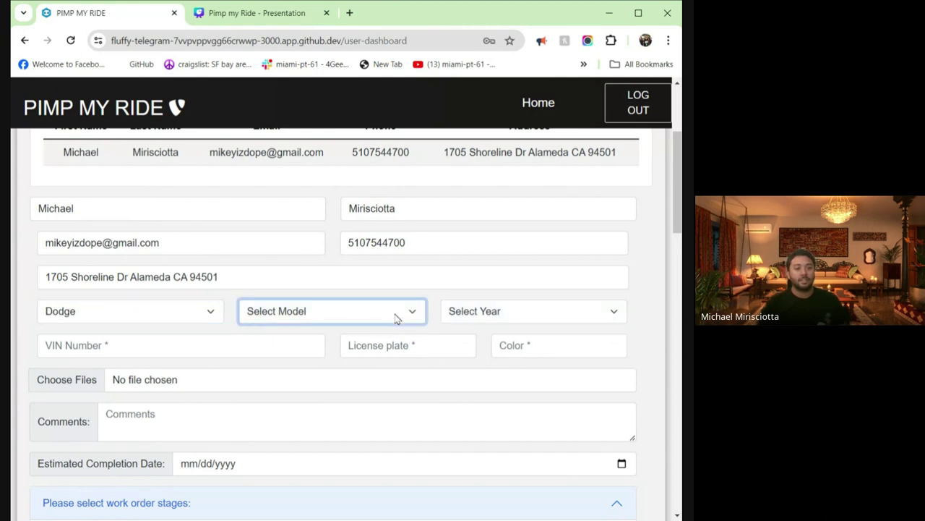
left_click(377, 345)
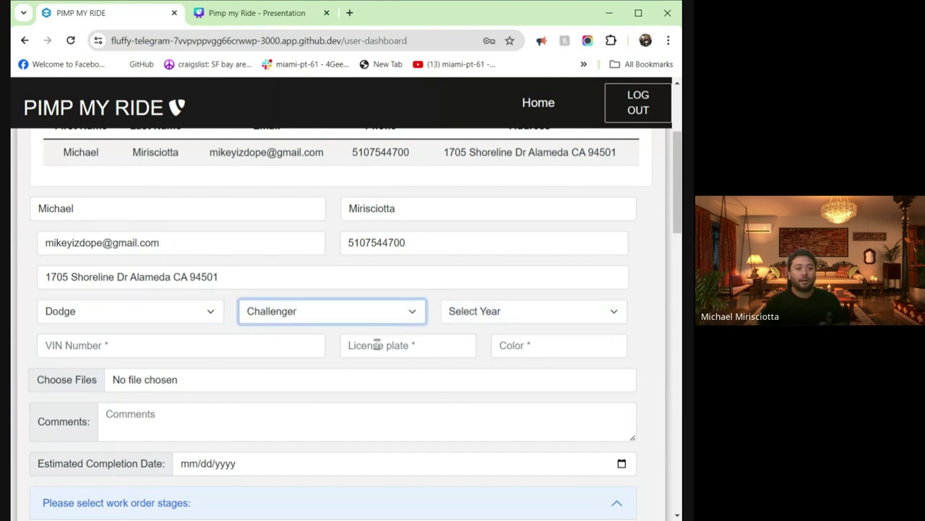
left_click(514, 309)
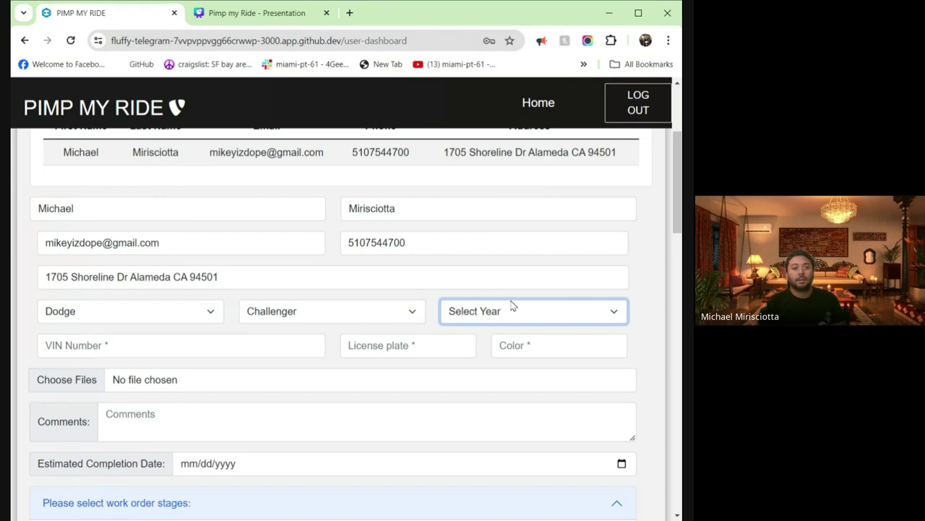
left_click(493, 171)
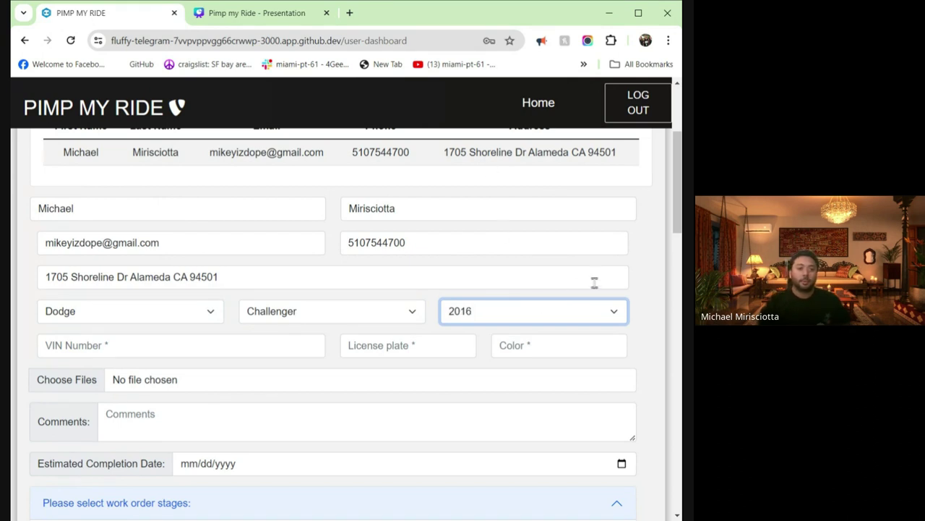
- Enter VIN A789SD86A8S7D6A87 and licence plate 386DR7S
left_click(192, 341)
type("A789SD86A8S7D6A87")
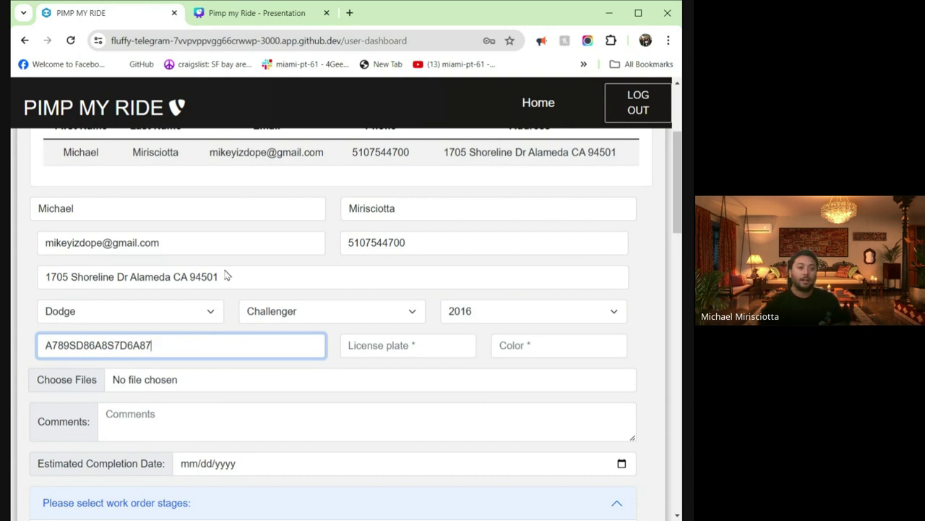
left_click(359, 340)
left_click(376, 346)
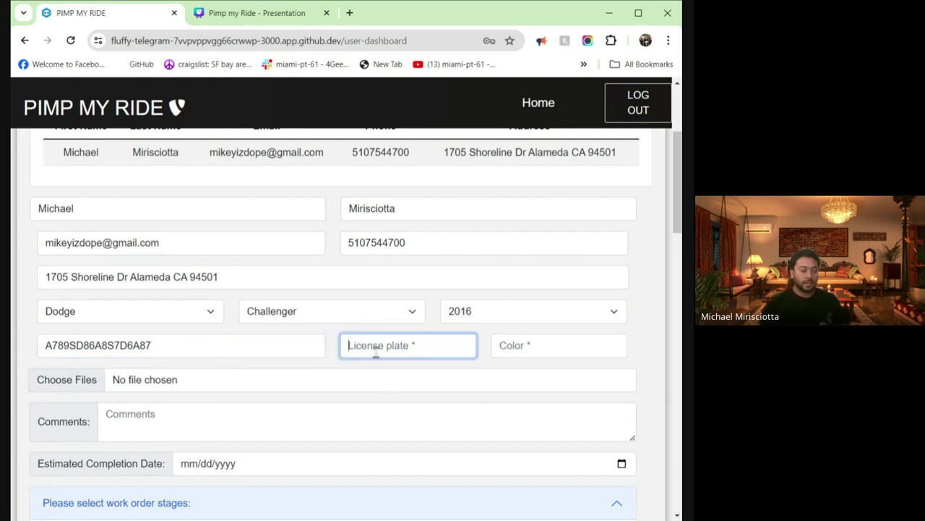
type("386DR")
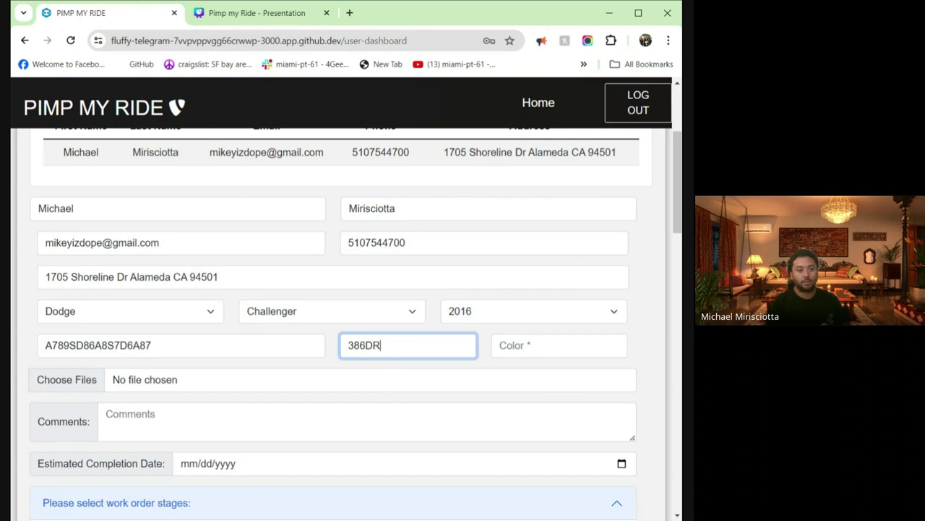
type("7S")
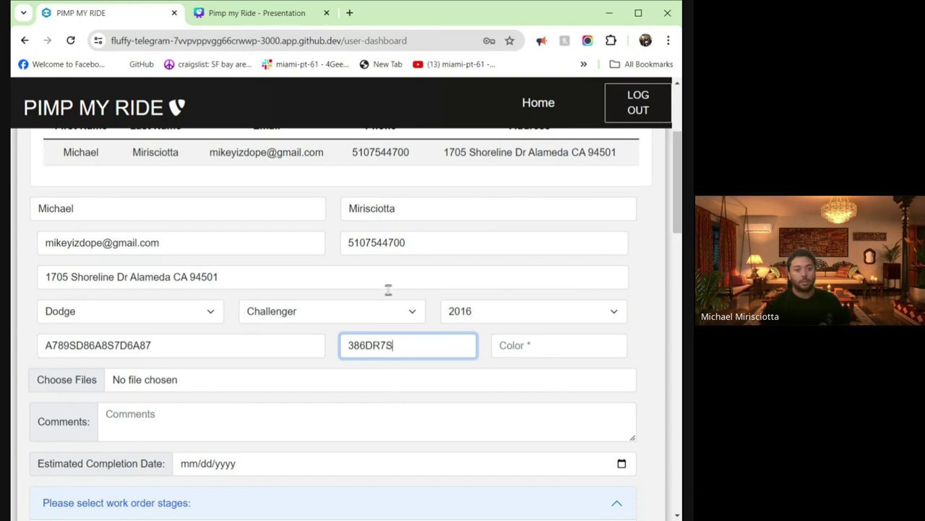
left_click_drag(401, 343, 343, 347)
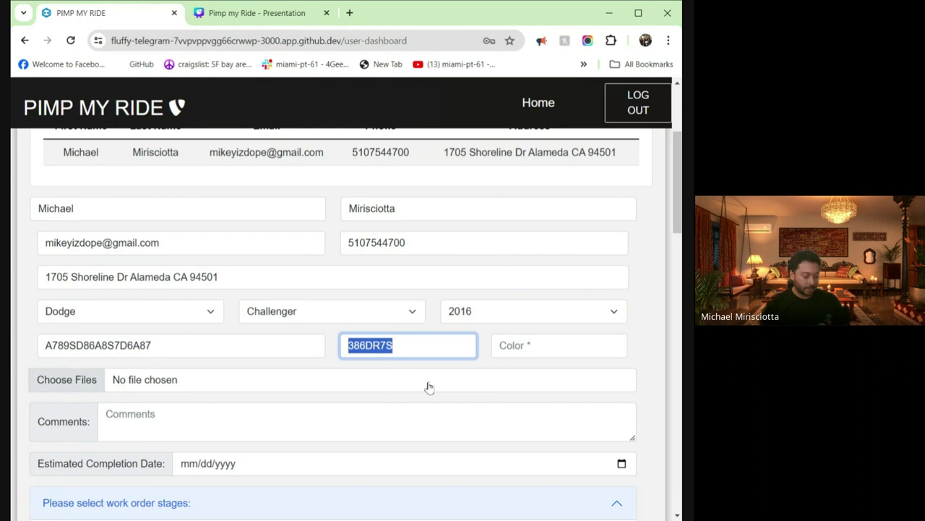
- Set the colour to Black and change the vehicle to a 2015 Ford
left_click(567, 351)
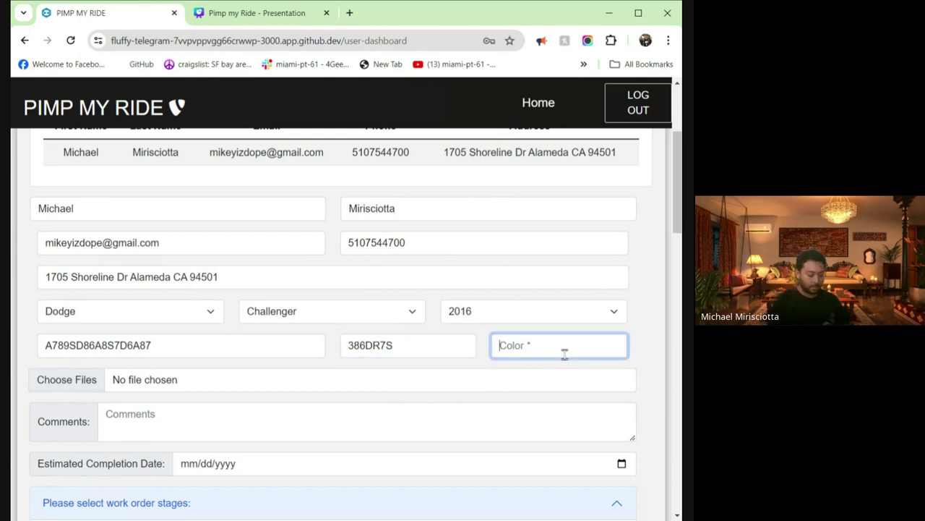
type("Blac")
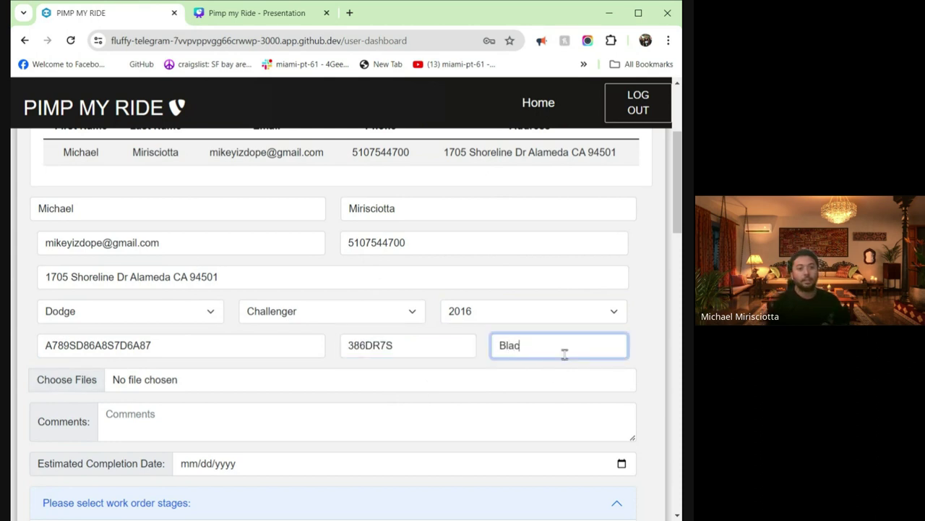
type("ik")
key("BackSpace")
key("BackSpace")
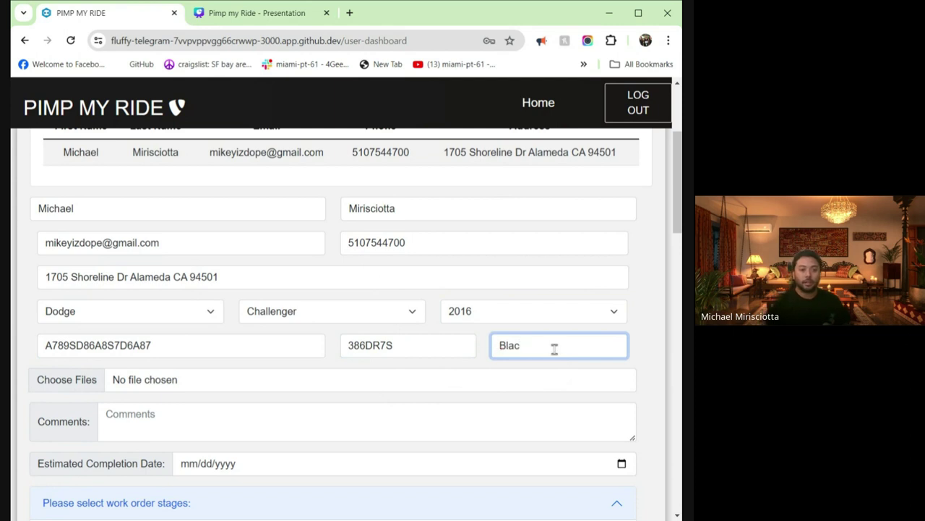
type("k")
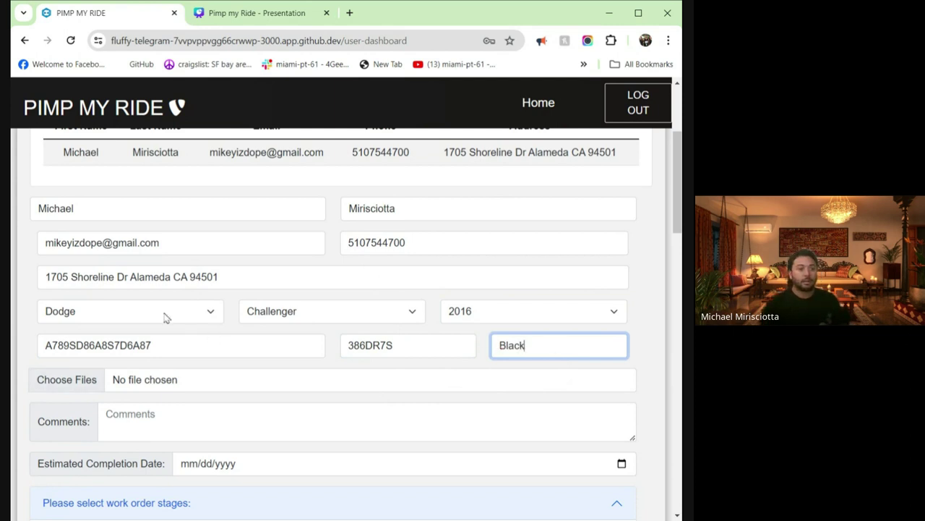
left_click(166, 316)
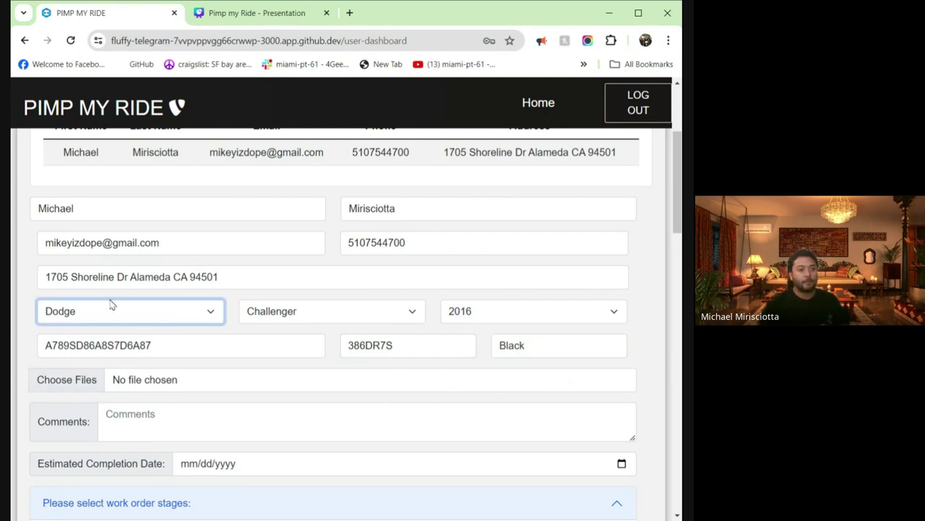
key("f")
left_click(505, 310)
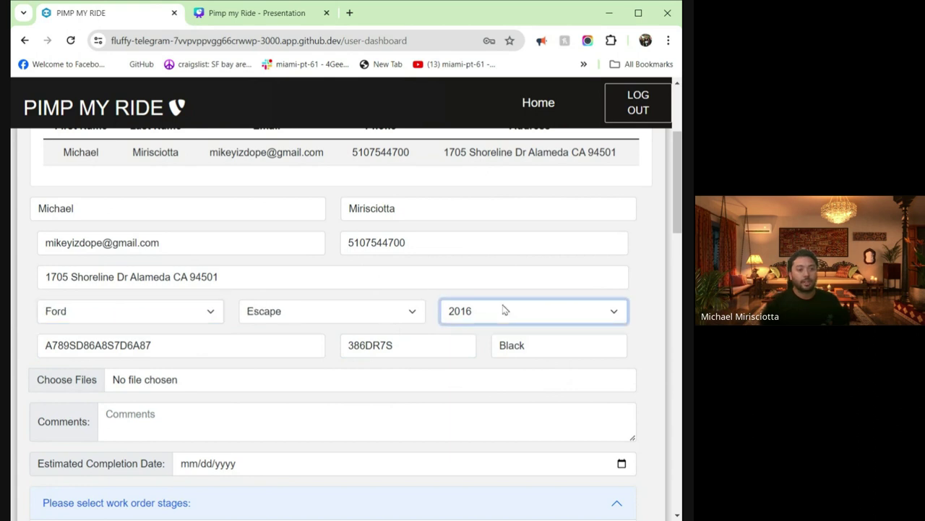
key("Down")
scroll(301, 342, "down", 2)
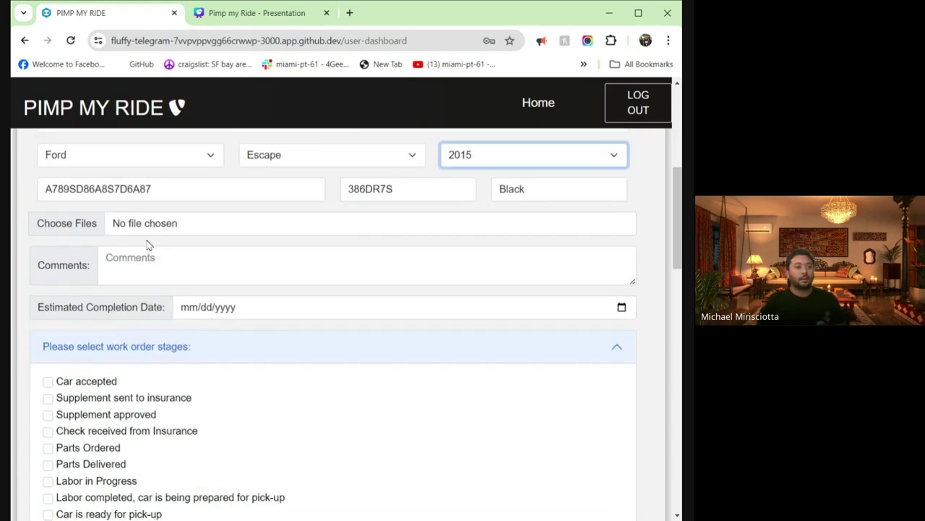
- Attach car 1.png through car 6.png to the work order
scroll(148, 265, "up", 1)
left_click(77, 316)
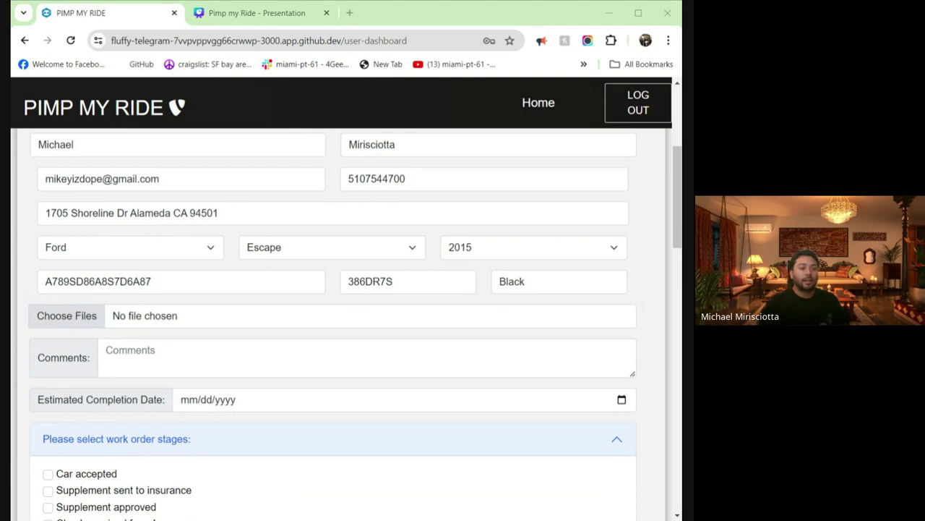
key("Return")
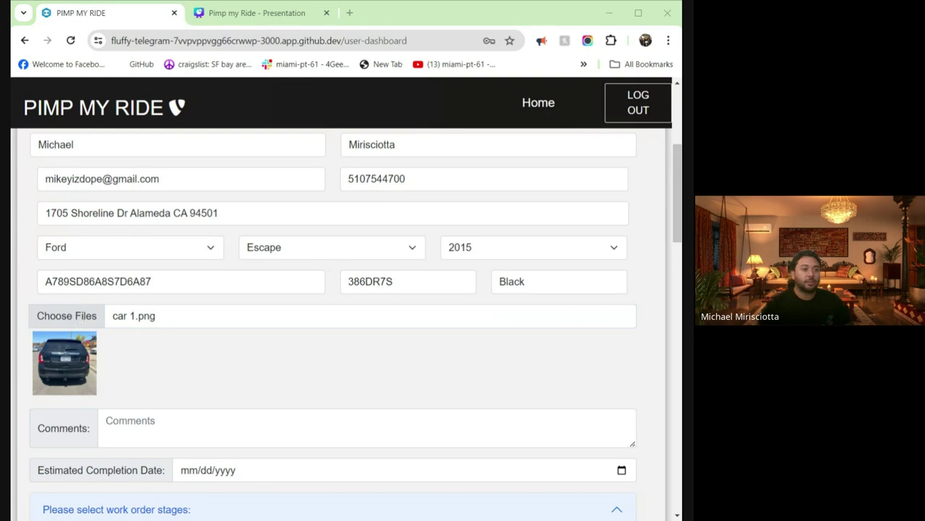
key("Return")
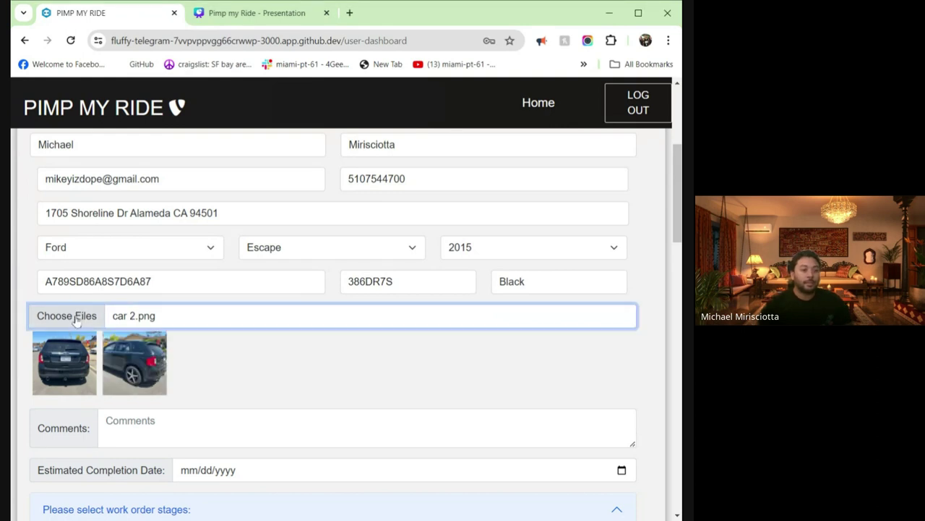
left_click(76, 318)
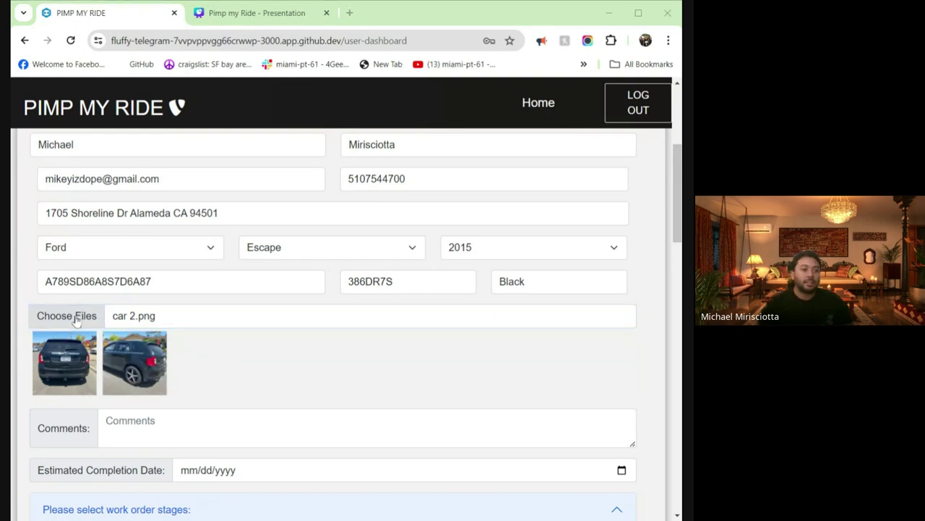
key("Return")
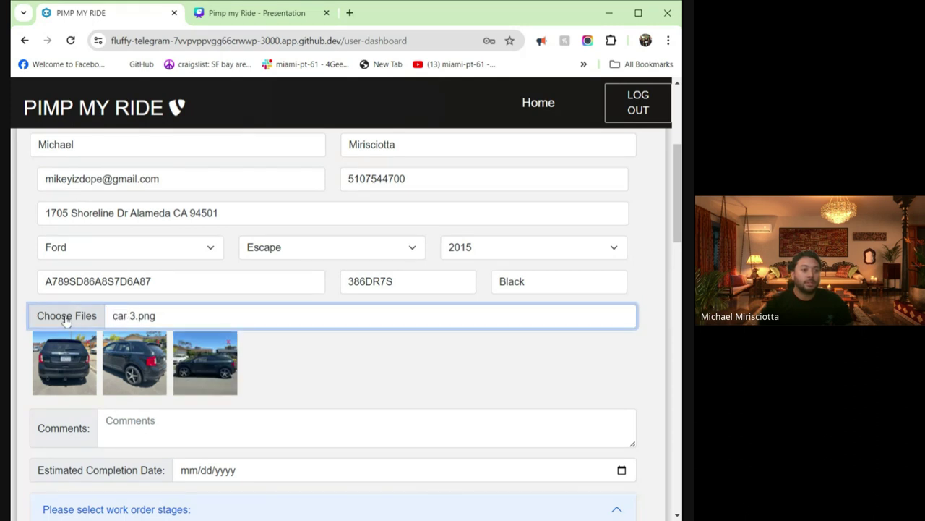
left_click(66, 321)
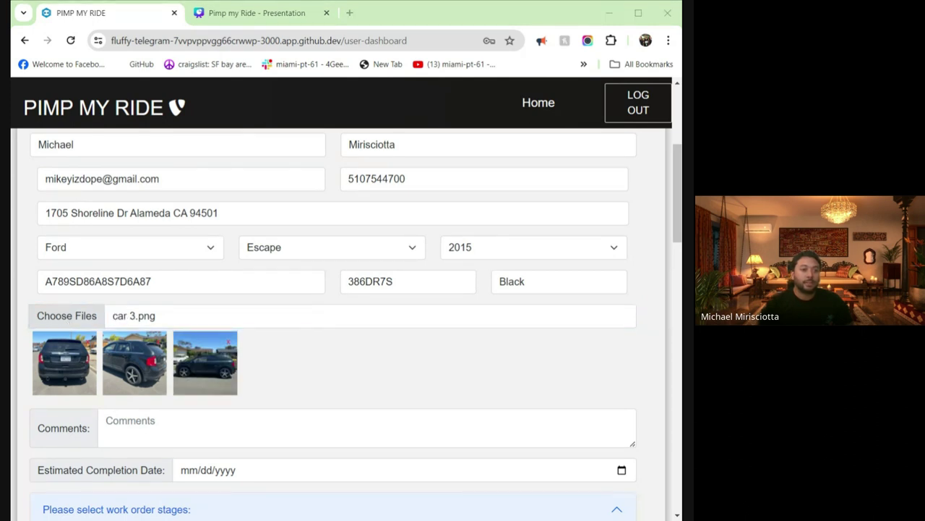
key("Return")
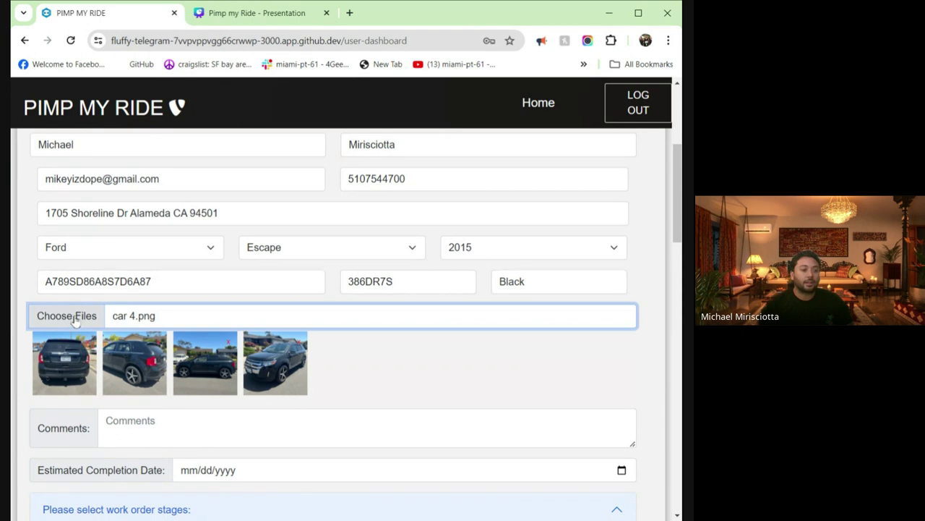
left_click(75, 319)
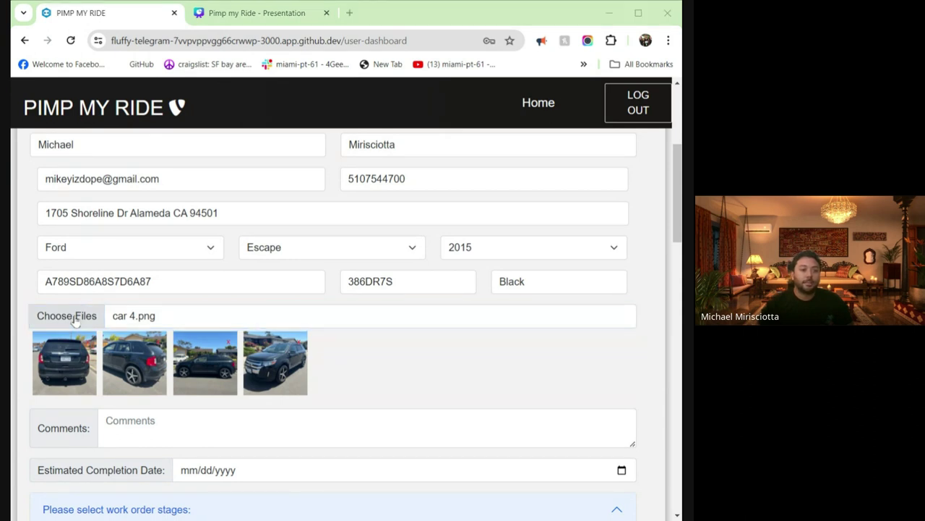
key("Return")
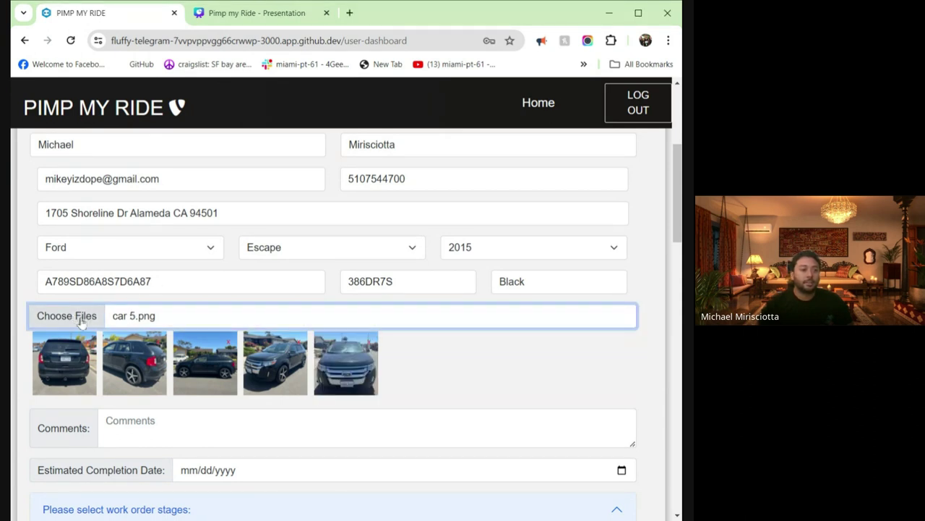
left_click(81, 321)
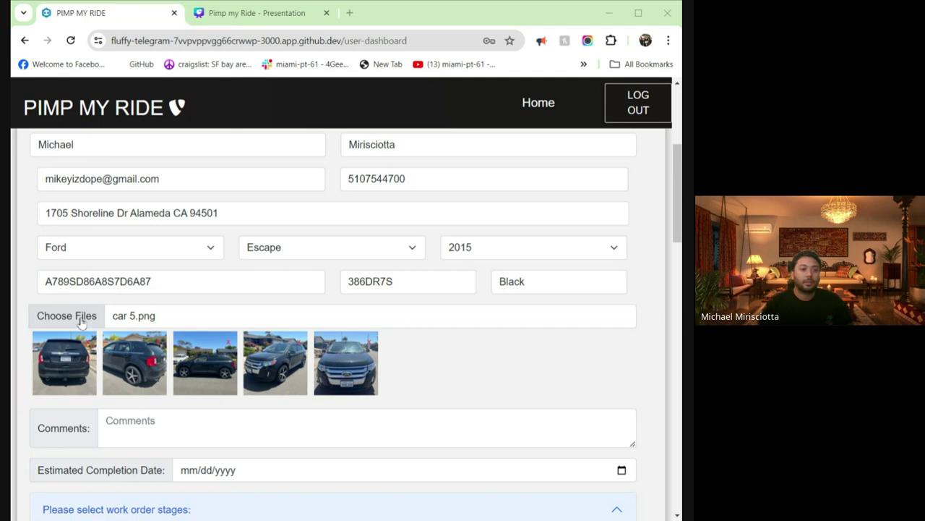
key("Return")
- Attach car 7.png, car 8.png, car 9.png and car 11.png as further photos
left_click(54, 322)
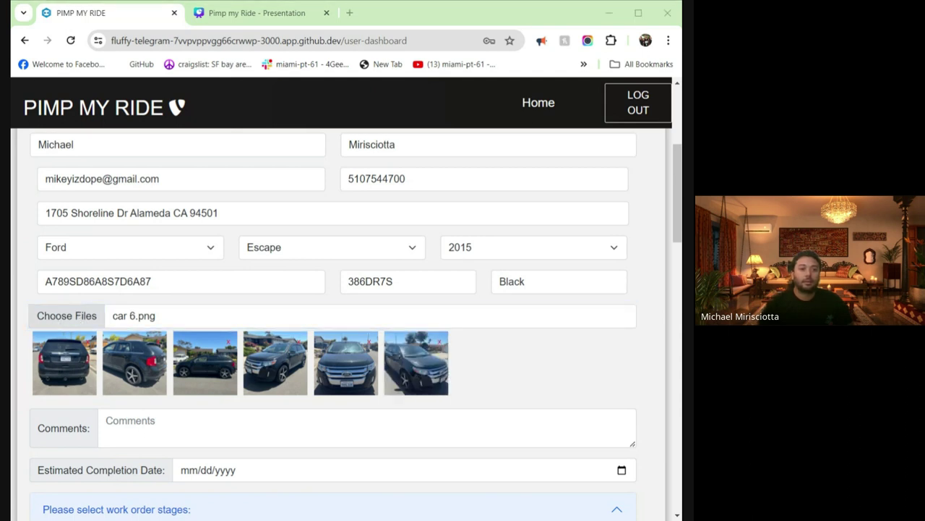
key("Return")
left_click(77, 321)
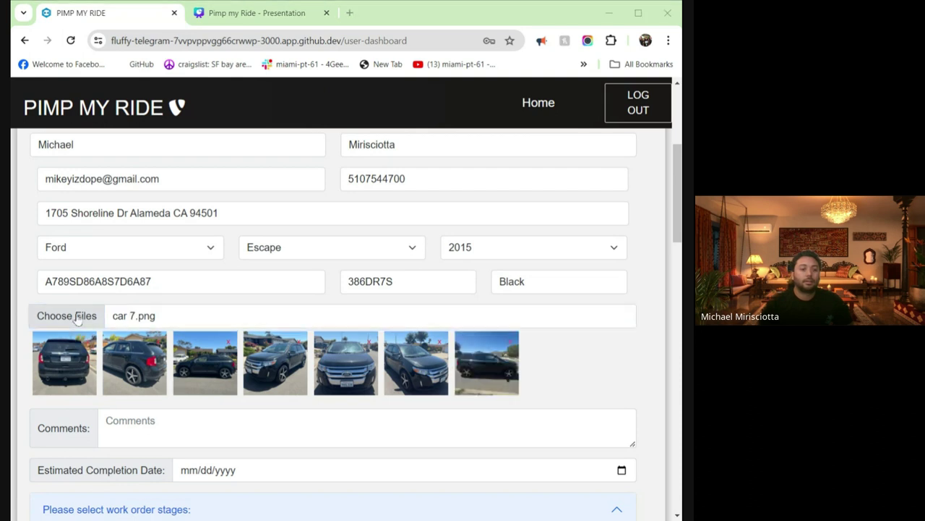
key("Return")
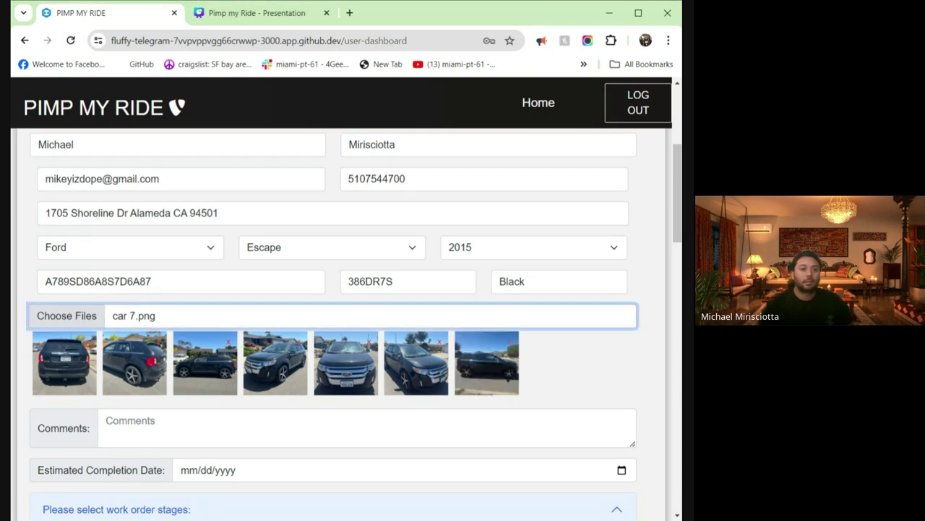
left_click(64, 316)
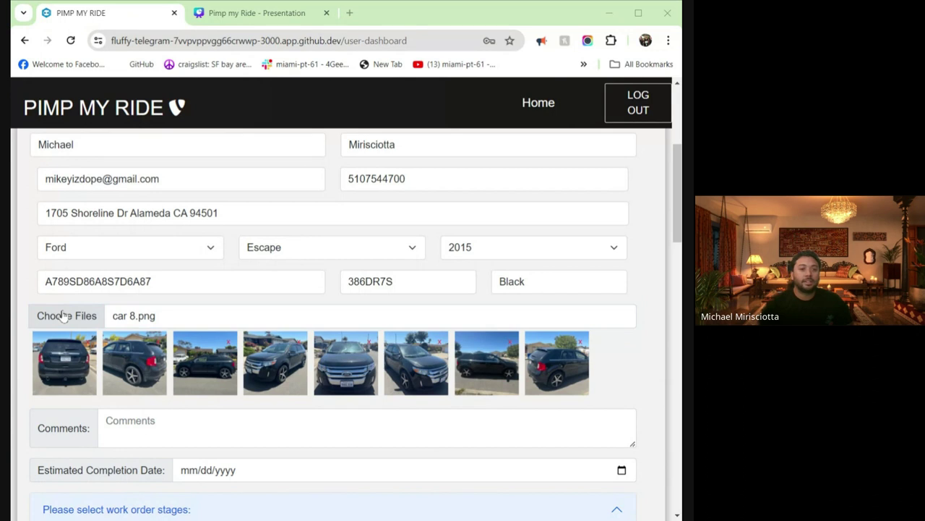
key("Return")
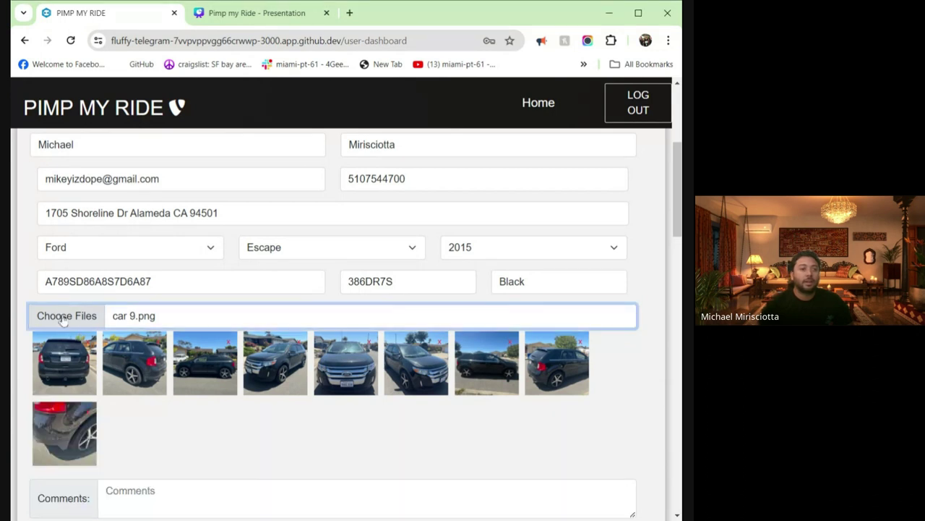
left_click(69, 317)
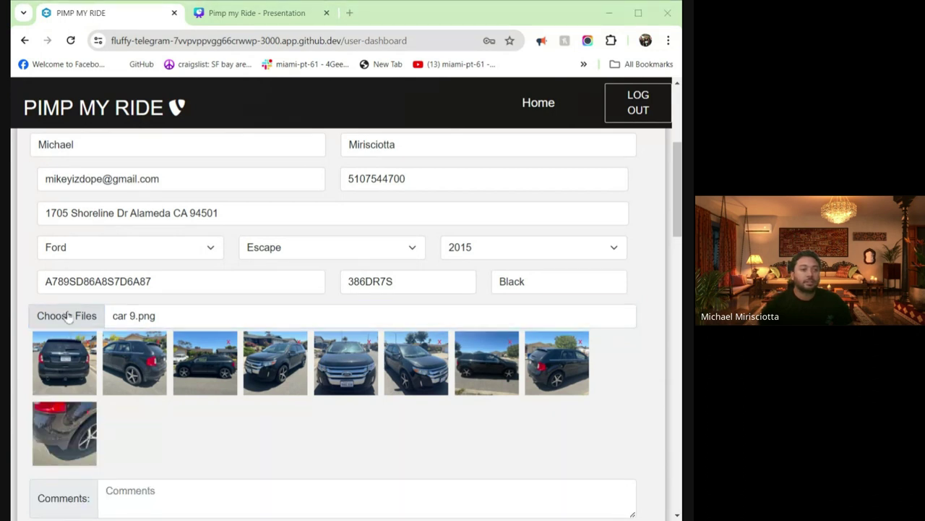
key("Return")
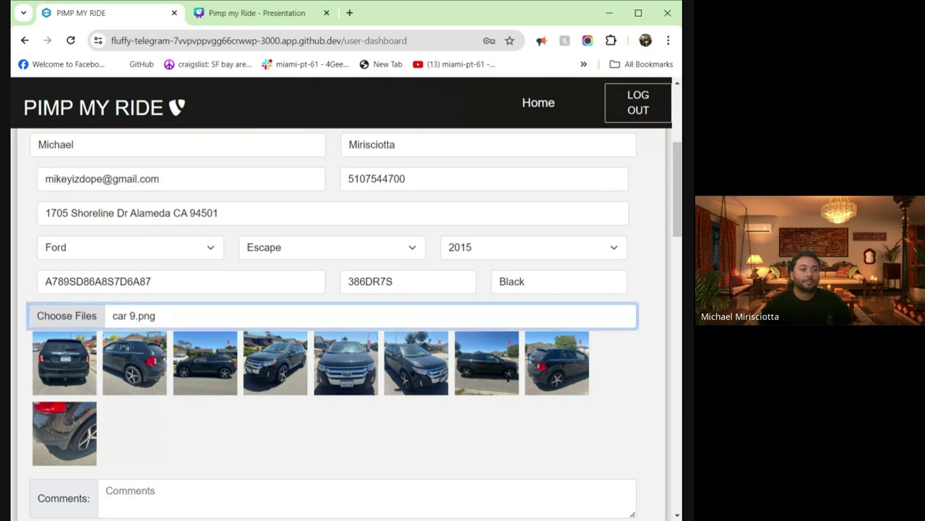
scroll(457, 266, "down", 1)
scroll(388, 265, "down", 3)
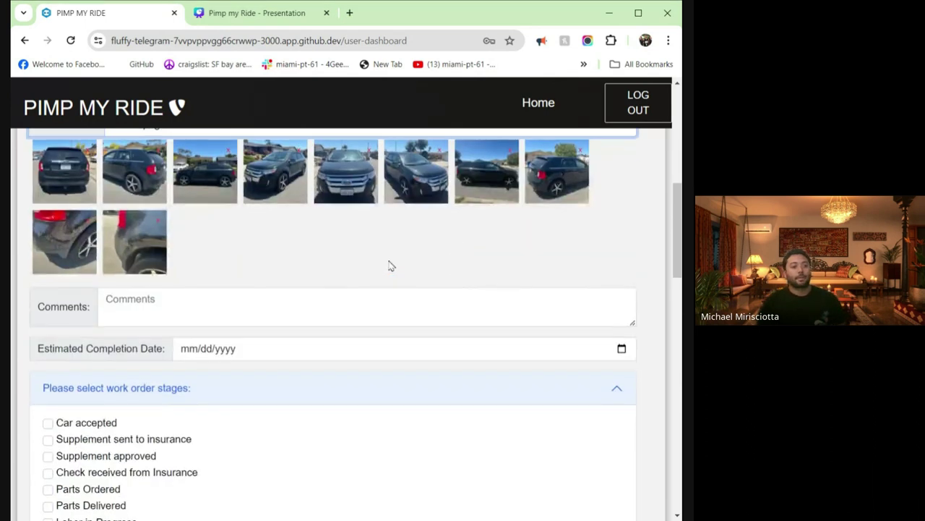
scroll(301, 355, "up", 1)
- Write 'Damage on the rear right bumper and fender' in the Comments field
left_click(281, 365)
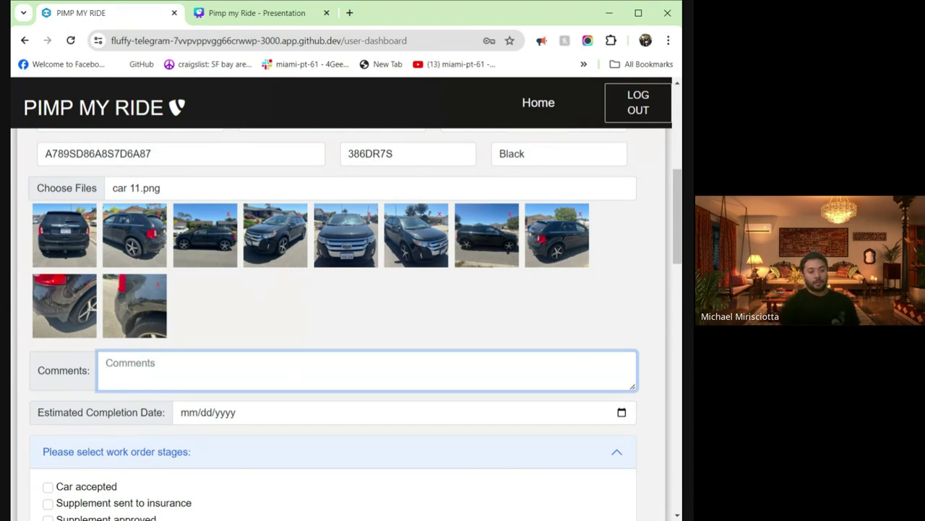
type("D")
key("BackSpace")
type("Dam")
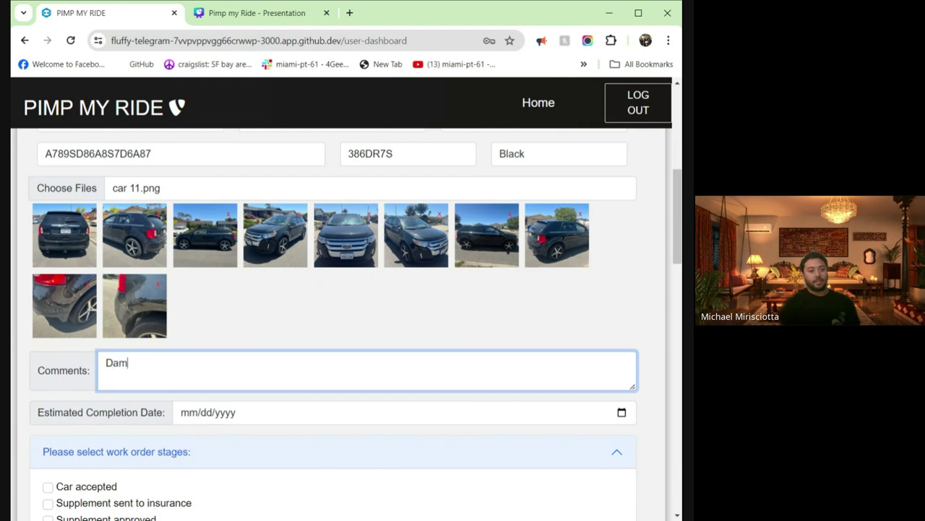
type("age on the rear")
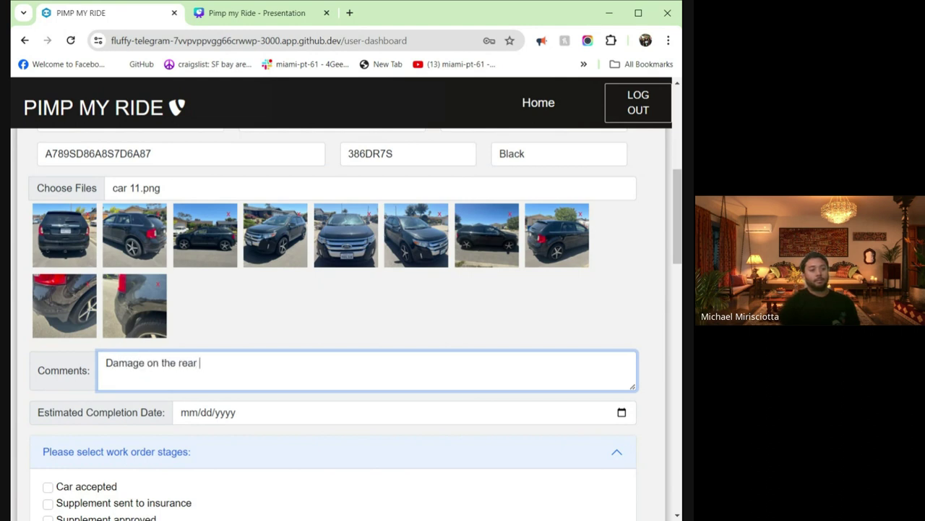
type(" right bump")
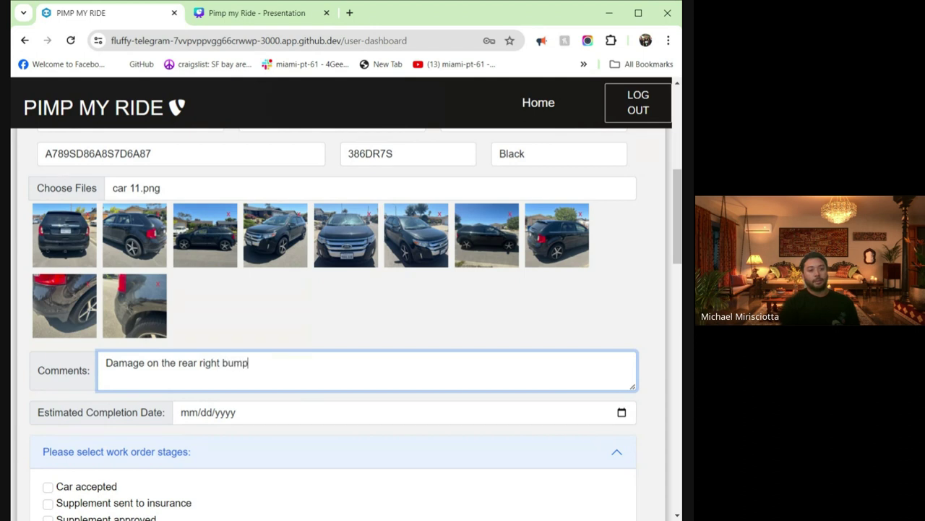
type("er asrd")
key("BackSpace")
key("BackSpace")
key("BackSpace")
type("d fender")
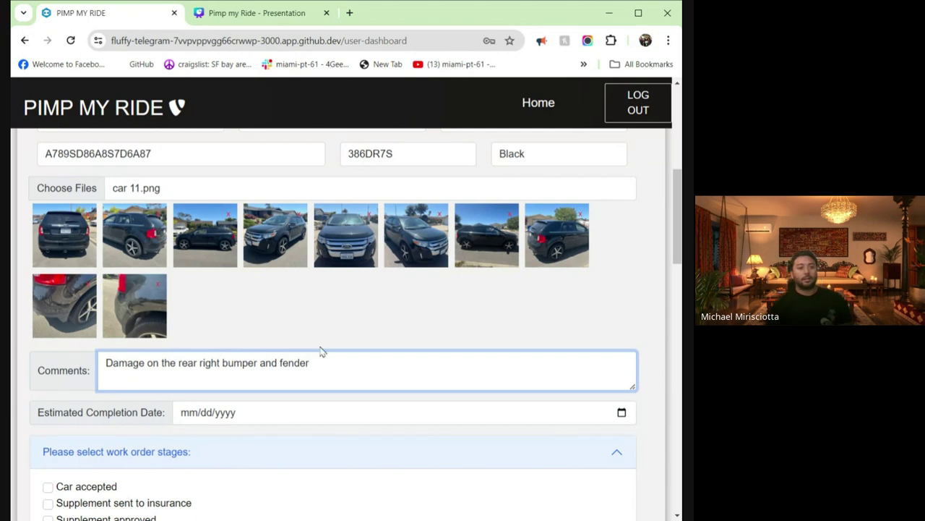
left_click(345, 341)
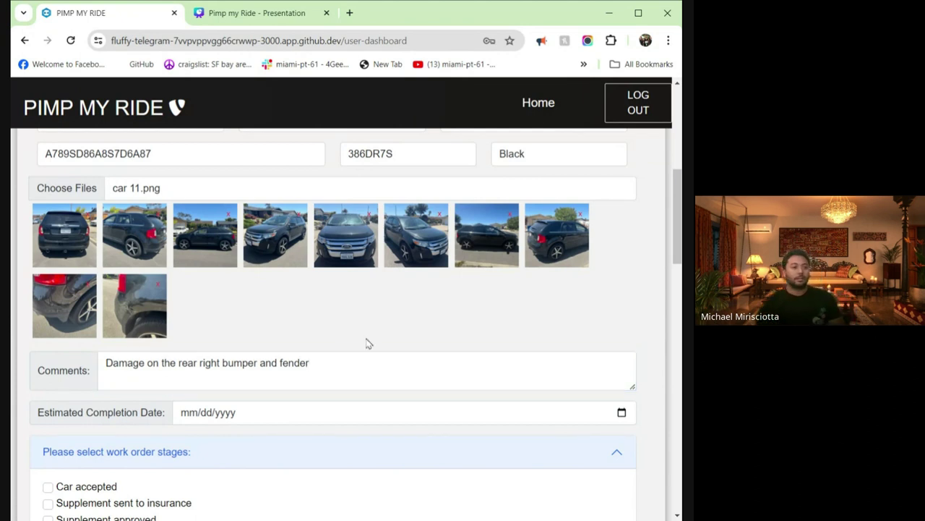
- Set the Estimated Completion Date to 05/17/2024
left_click(629, 406)
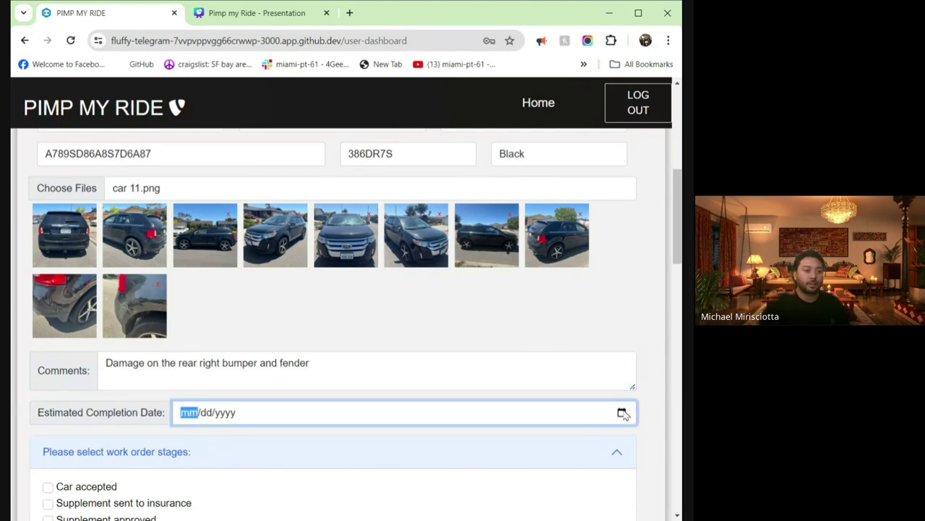
type("05172024")
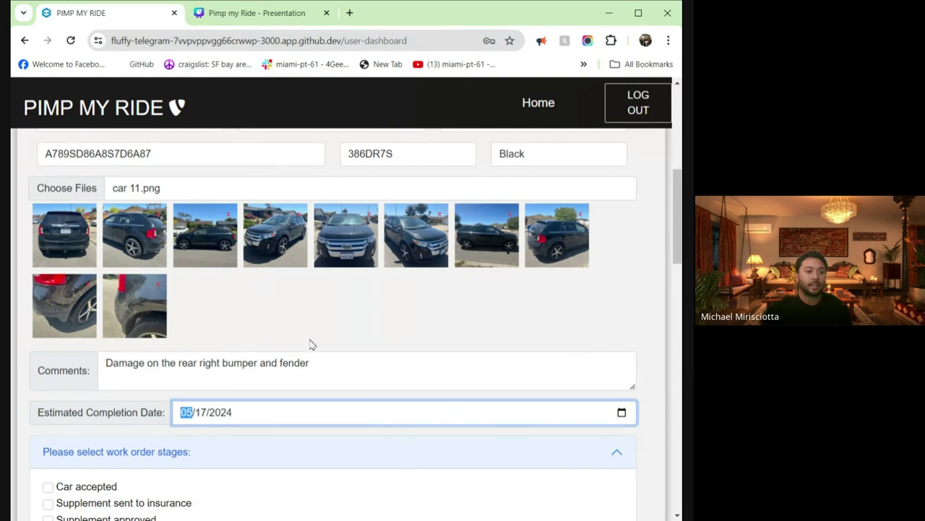
left_click(313, 344)
scroll(312, 333, "down", 3)
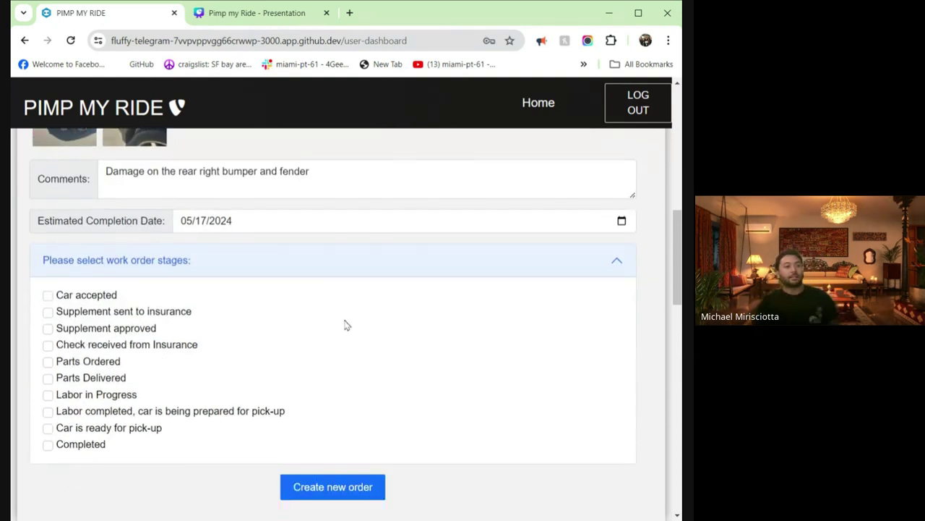
- Tick Car accepted and Parts Ordered through Completed, skipping insurance stages, and create the order
left_click(46, 298)
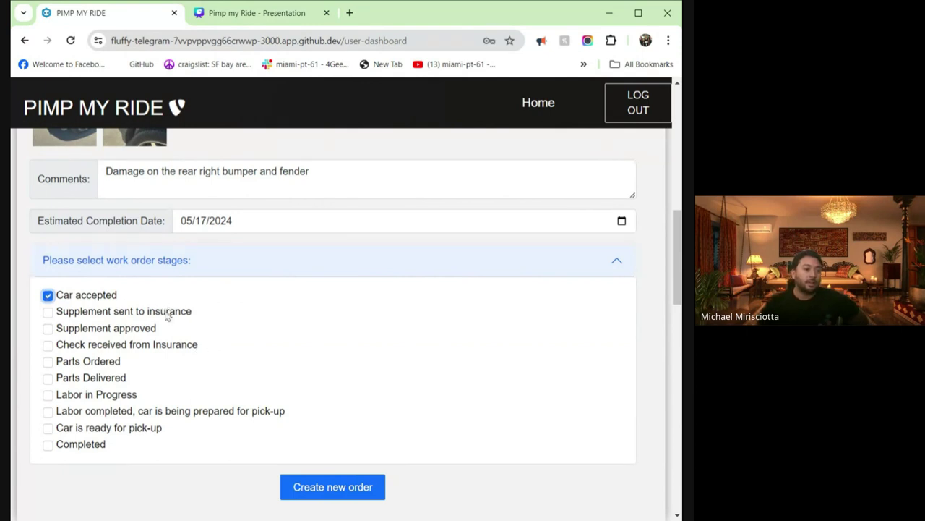
left_click(49, 361)
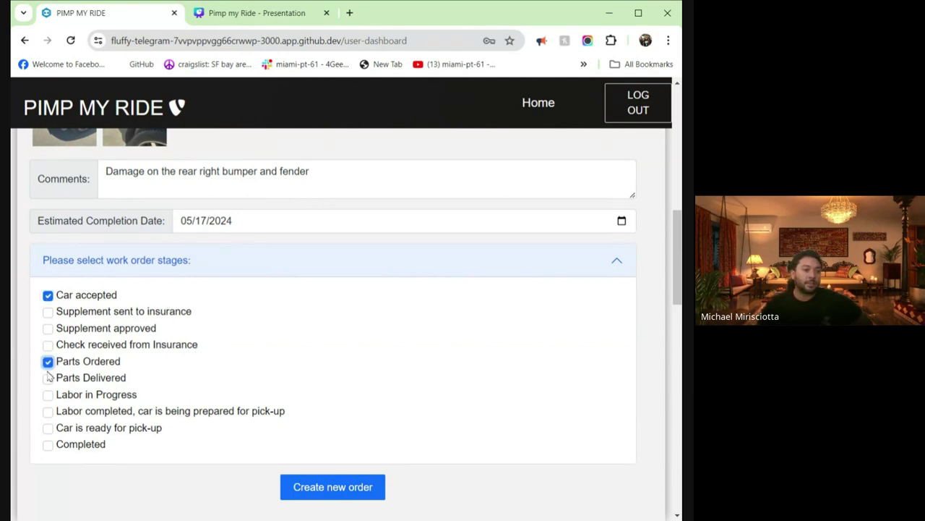
left_click(48, 378)
left_click(47, 394)
left_click(48, 411)
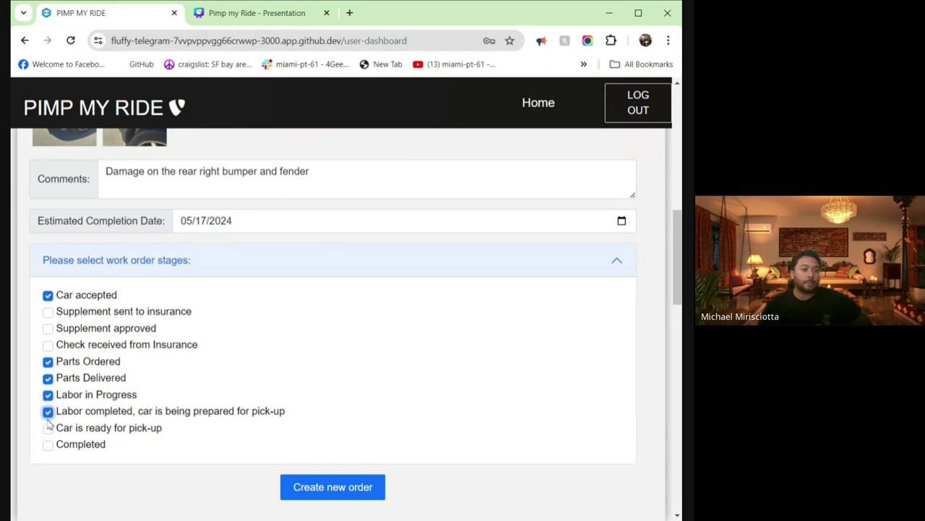
left_click(48, 428)
left_click(48, 444)
scroll(220, 387, "down", 1)
scroll(221, 386, "down", 1)
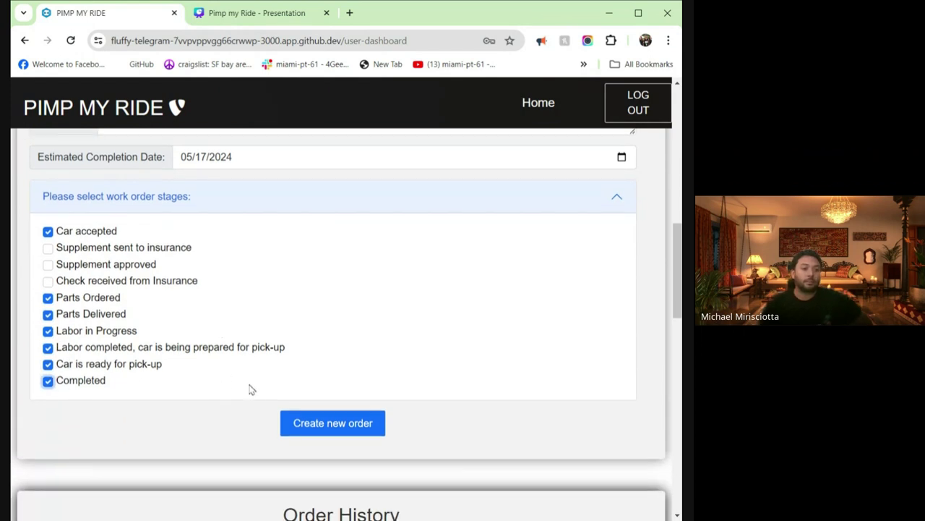
left_click(316, 425)
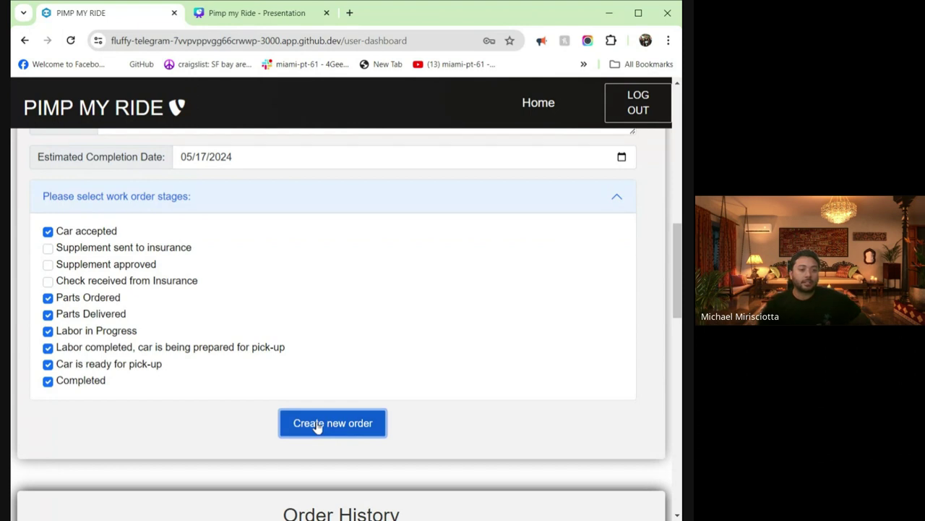
- Scroll to the Order History to find the new Black Ford Challenger order marked Car Accepted
scroll(222, 417, "down", 3)
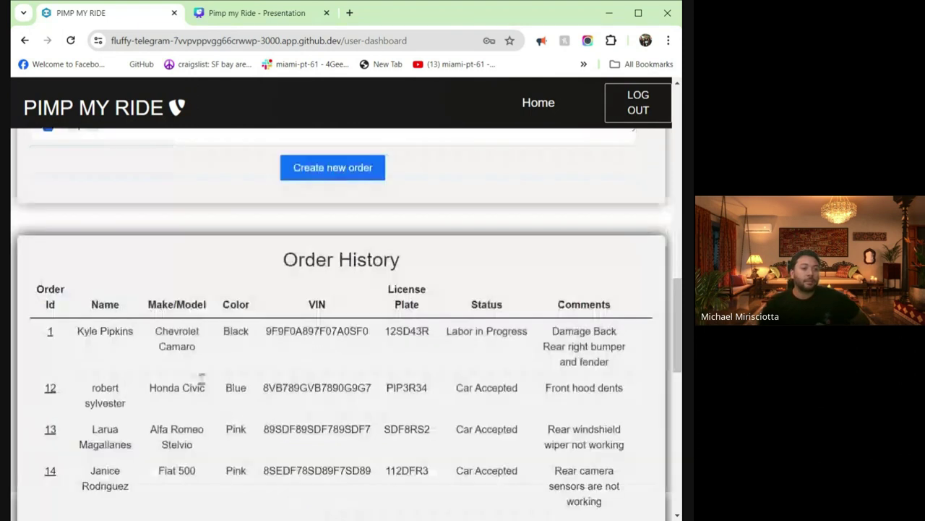
scroll(279, 347, "down", 2)
scroll(277, 348, "down", 2)
scroll(277, 346, "up", 2)
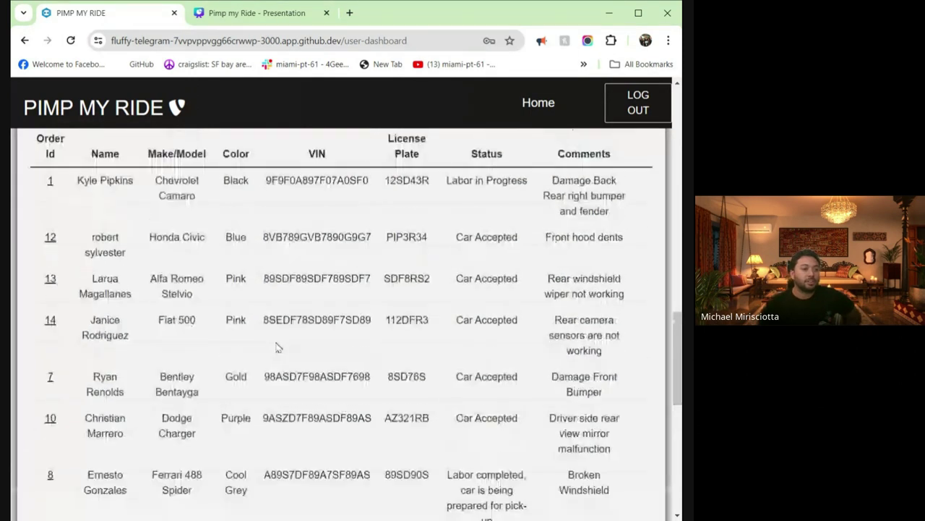
scroll(277, 342, "down", 2)
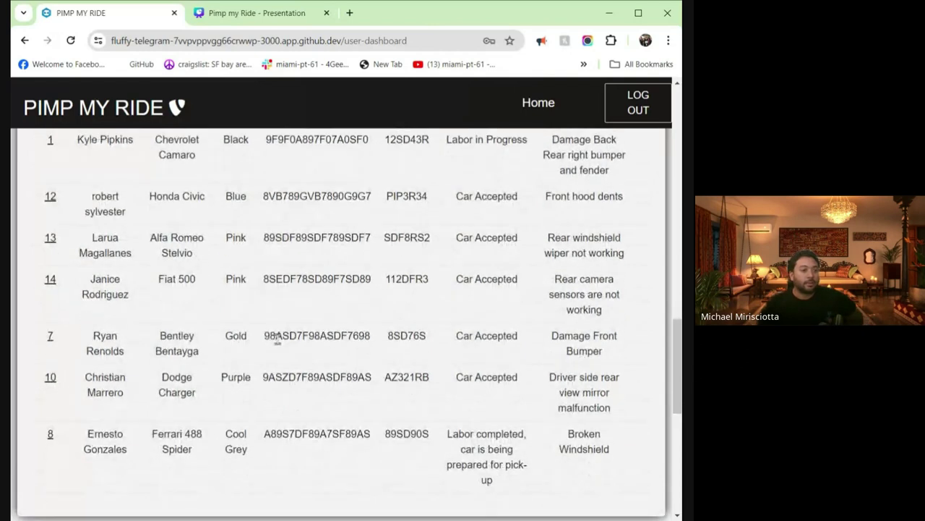
scroll(282, 352, "up", 1)
scroll(283, 354, "up", 1)
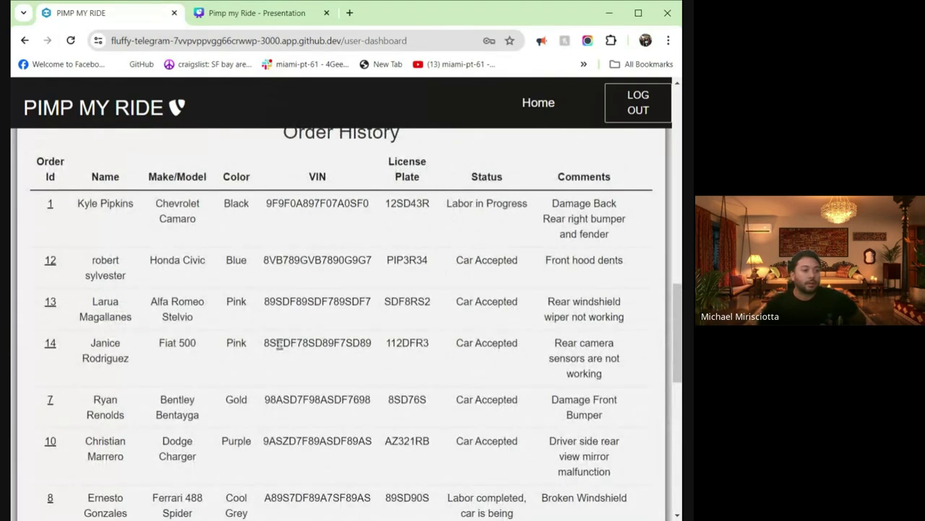
scroll(279, 345, "down", 2)
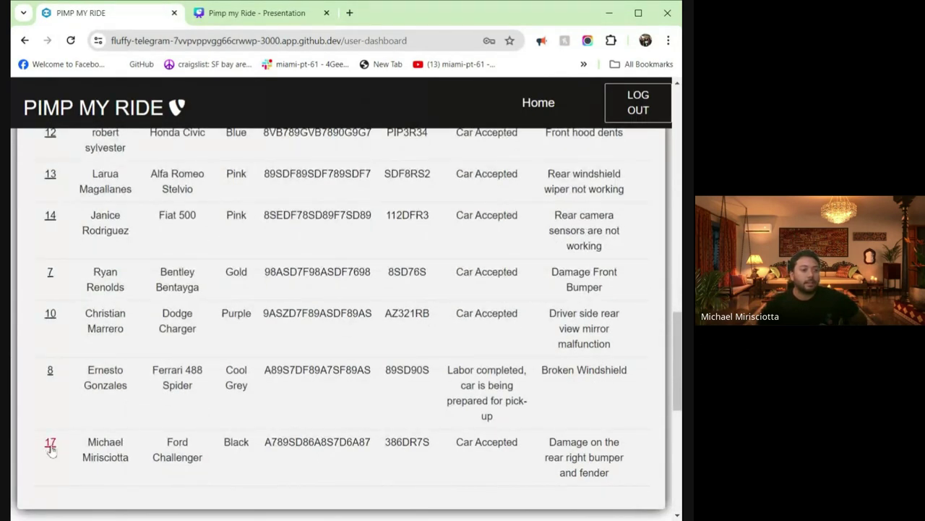
scroll(84, 441, "up", 2)
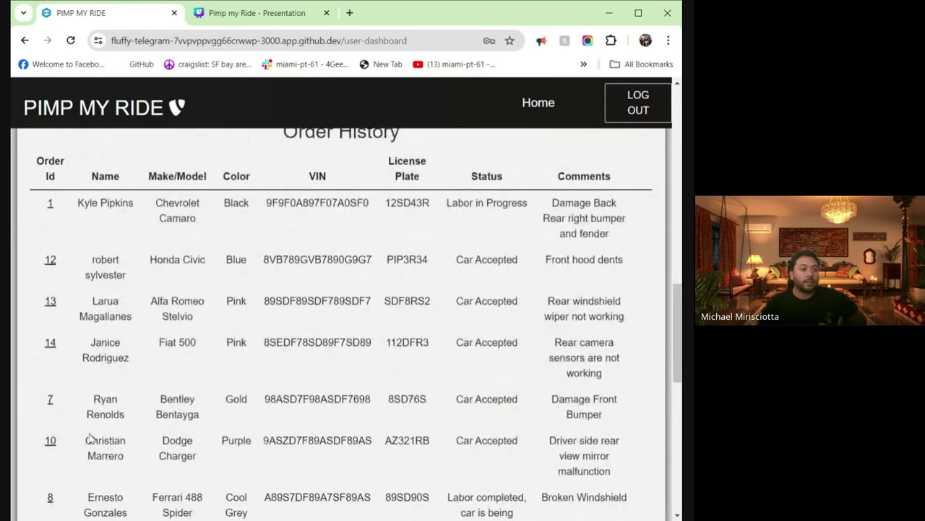
scroll(130, 239, "down", 2)
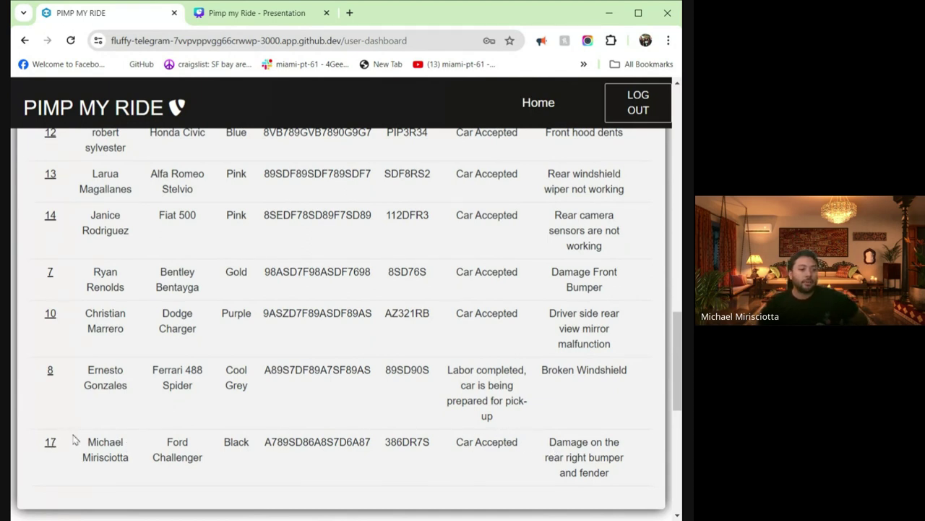
- Open the new order's details page and swipe through its damage photo carousel
left_click(51, 442)
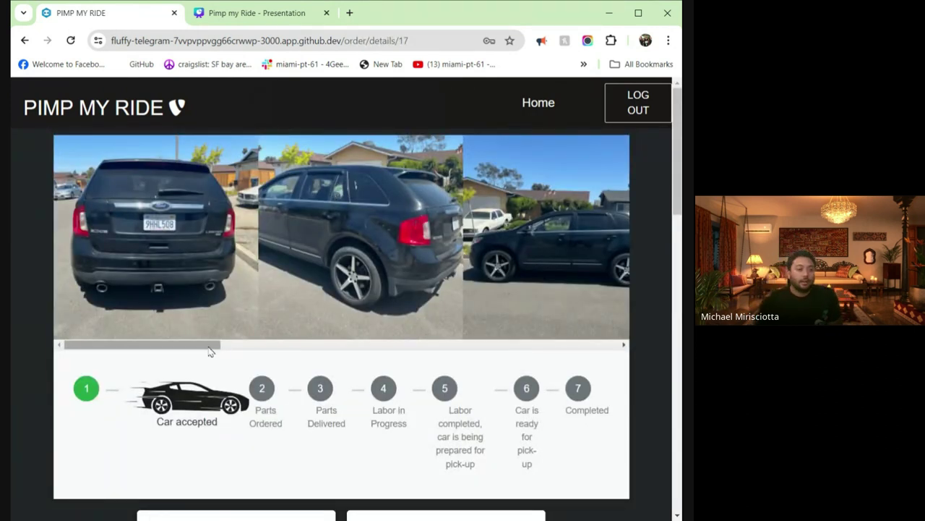
left_click_drag(205, 350, 597, 350)
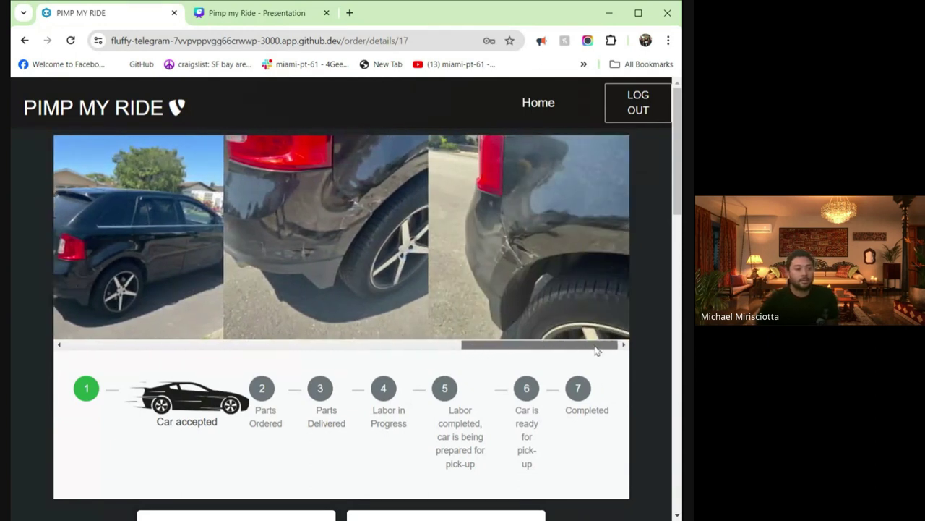
scroll(639, 325, "down", 1)
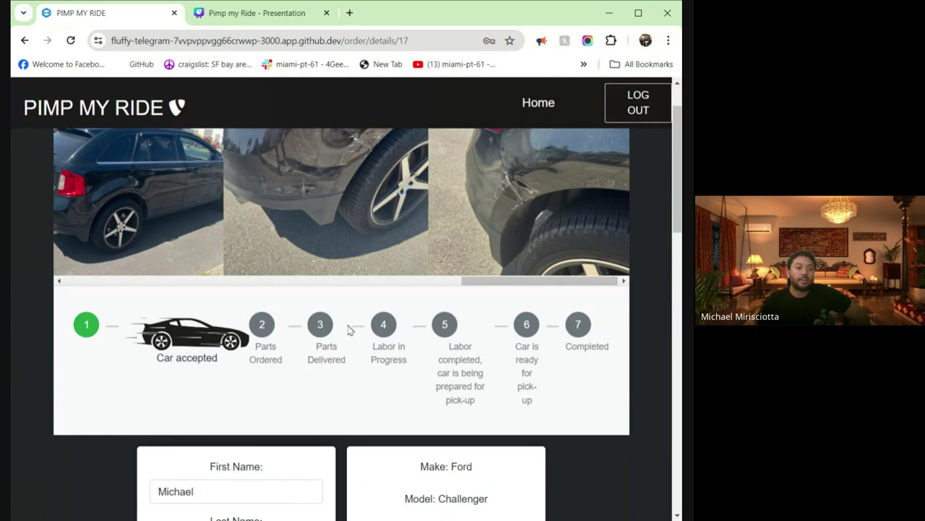
- Advance order 17 to Labor in Progress and save the status change
left_click(381, 327)
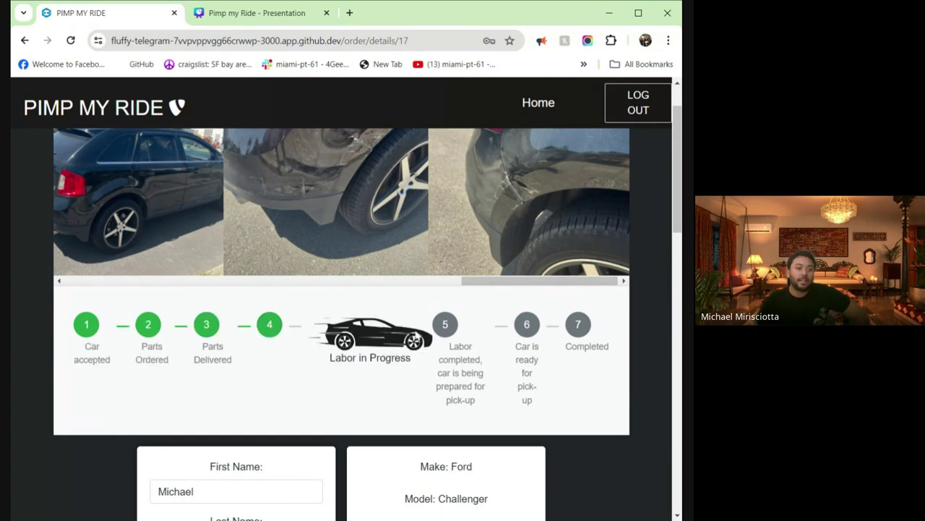
scroll(412, 337, "down", 5)
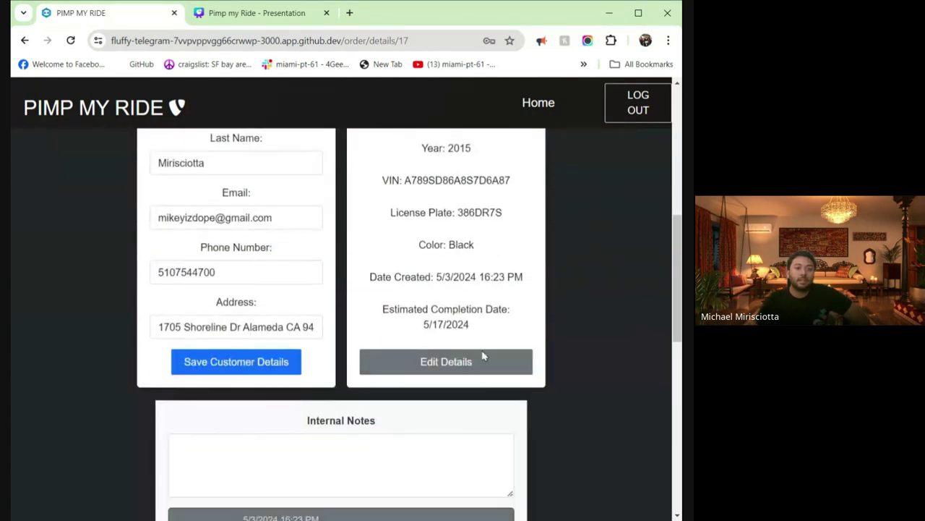
scroll(471, 379, "down", 2)
left_click(433, 402)
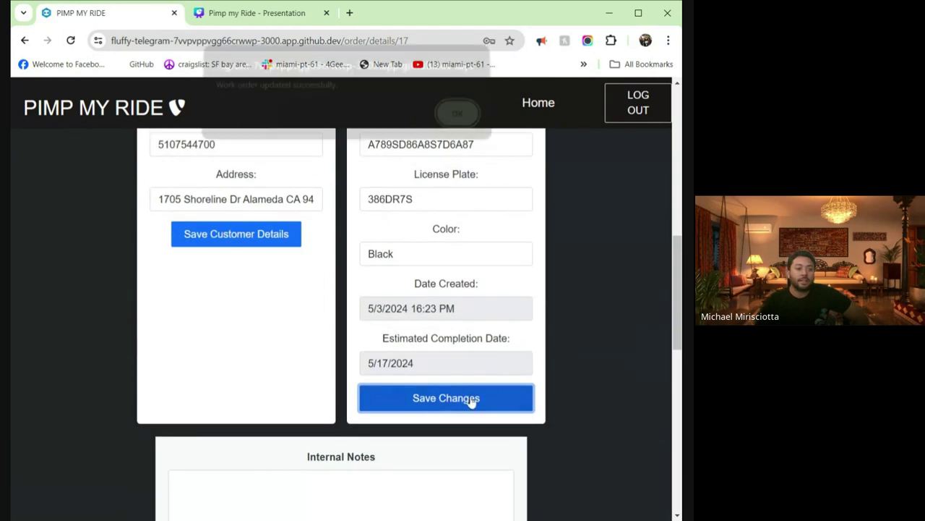
left_click(456, 121)
- Edit the customer's phone number and save the customer details
scroll(554, 268, "up", 5)
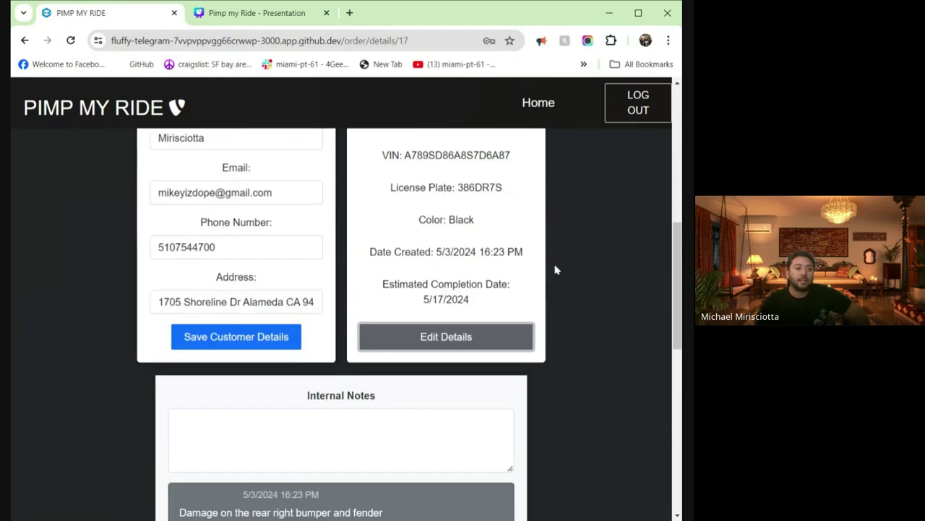
scroll(557, 281, "up", 3)
scroll(420, 299, "down", 5)
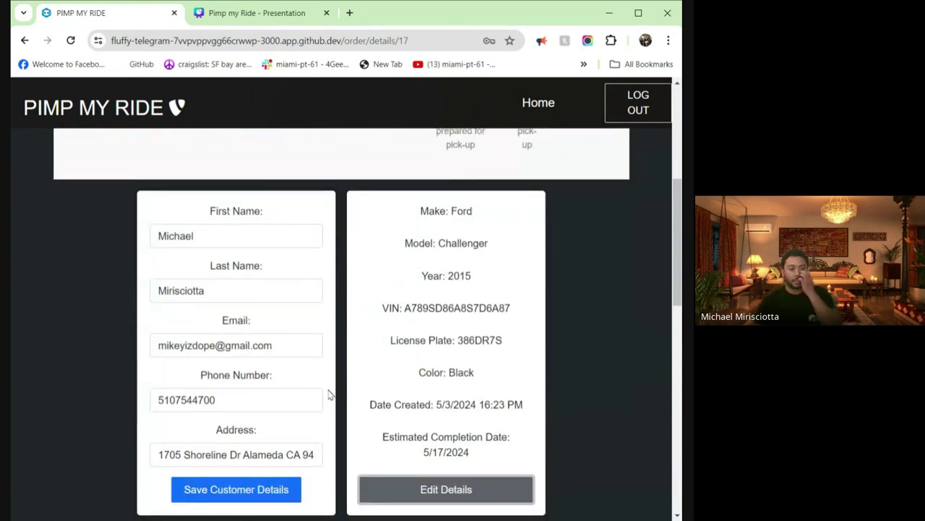
left_click(304, 399)
double_click(303, 400)
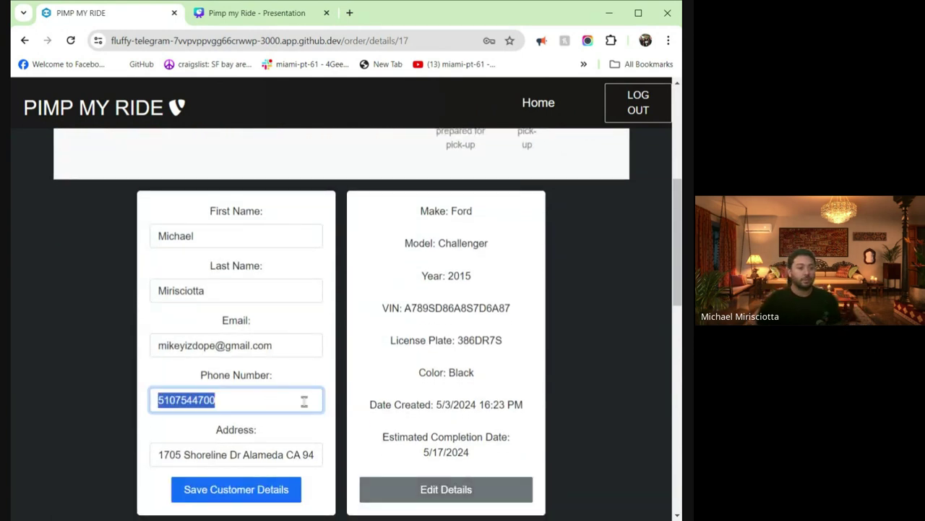
left_click(304, 403)
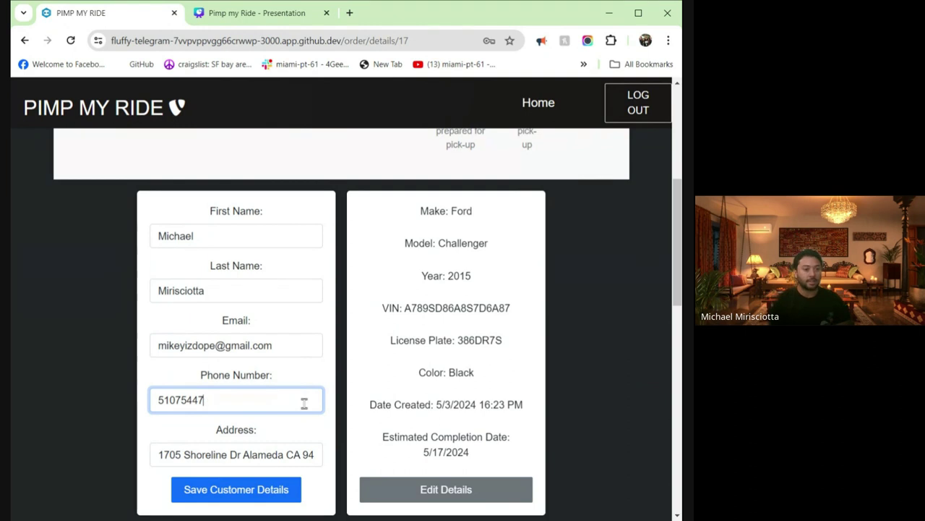
type("5555")
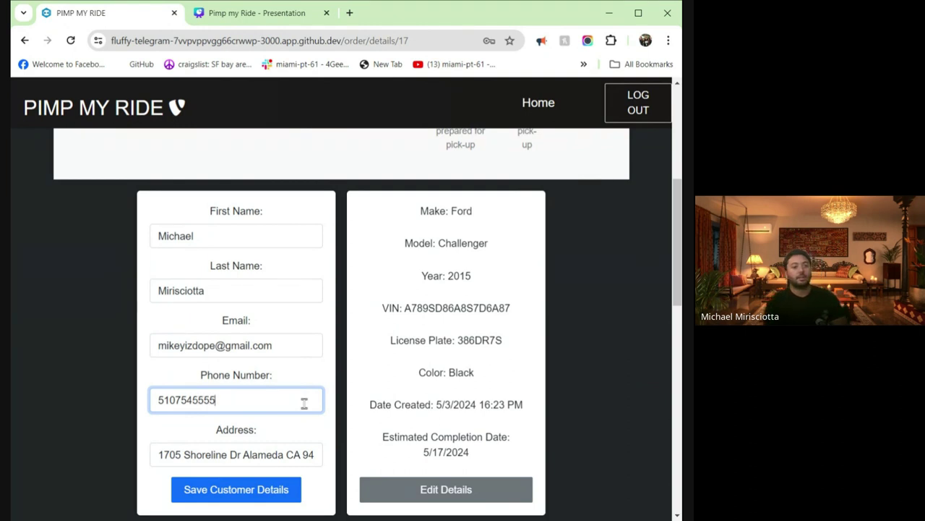
left_click(253, 488)
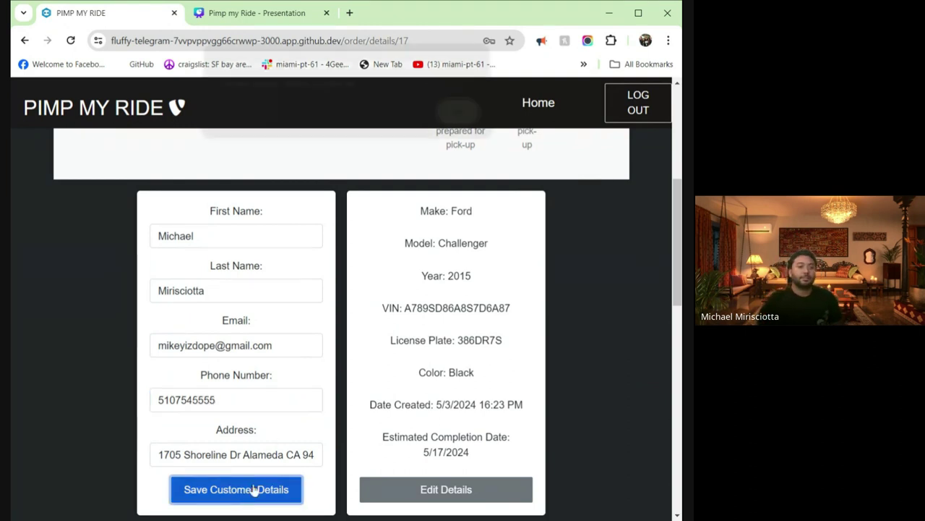
left_click(454, 122)
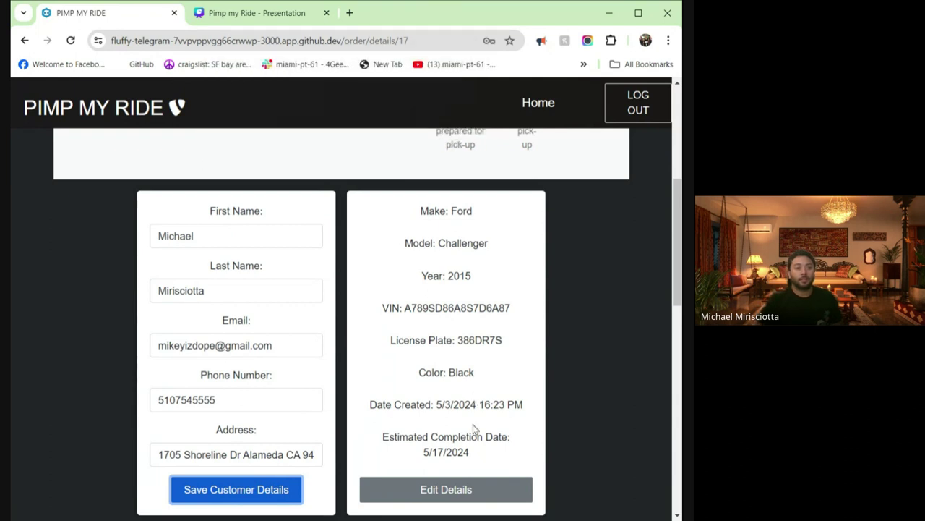
- Change the vehicle year from 2015 to 2012 and save the work order
left_click(470, 489)
left_click(446, 341)
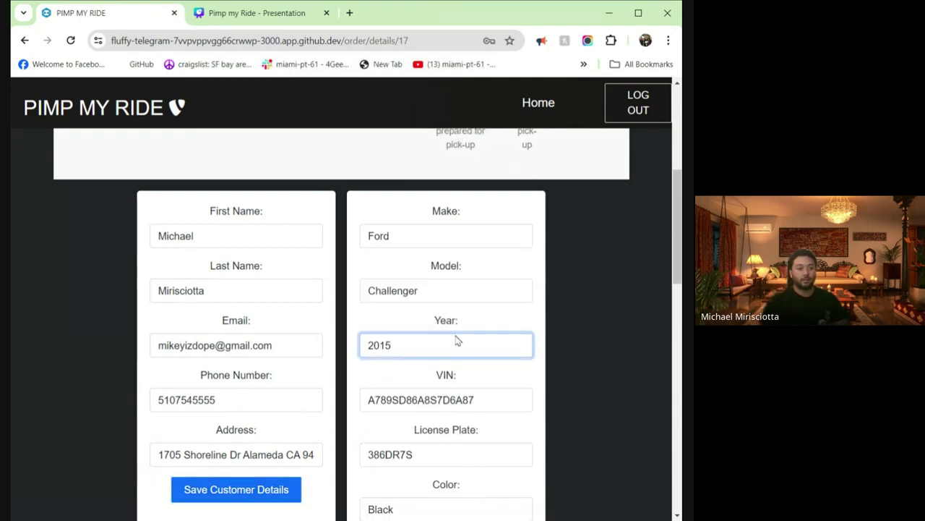
key("BackSpace")
type("2")
scroll(463, 347, "down", 5)
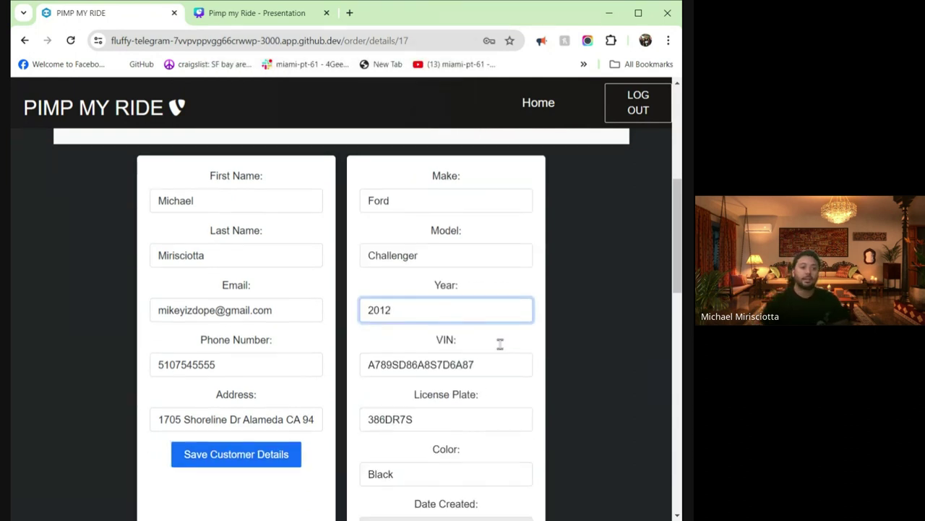
left_click(464, 340)
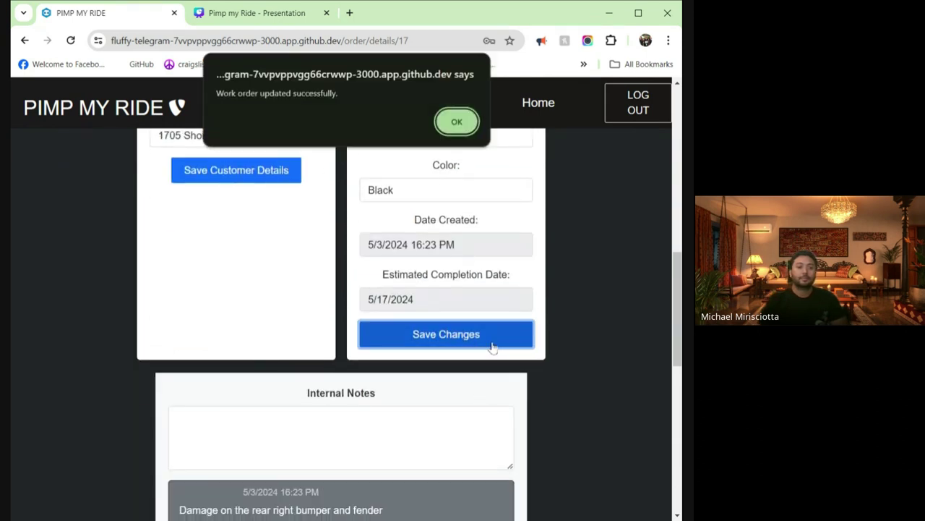
left_click(462, 123)
- Post an internal note on order 17 stating that work has begun
left_click(344, 282)
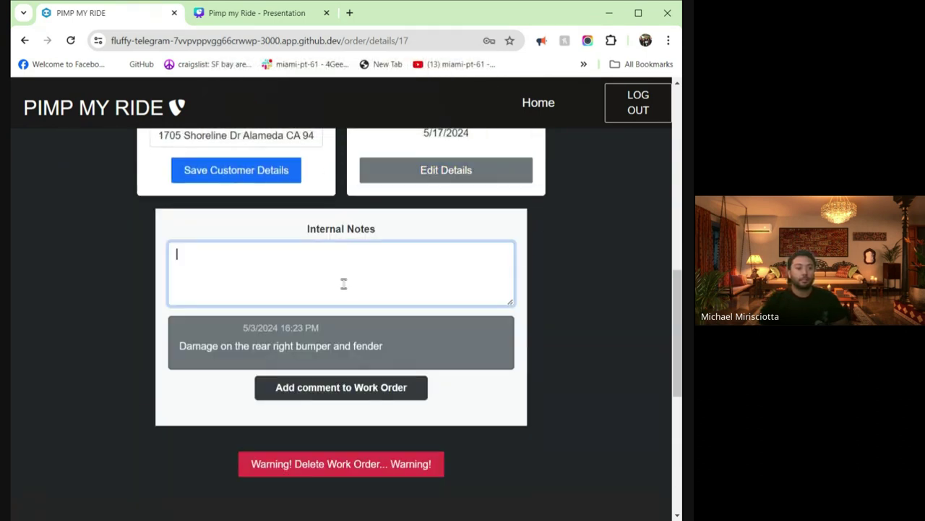
scroll(580, 317, "up", 2)
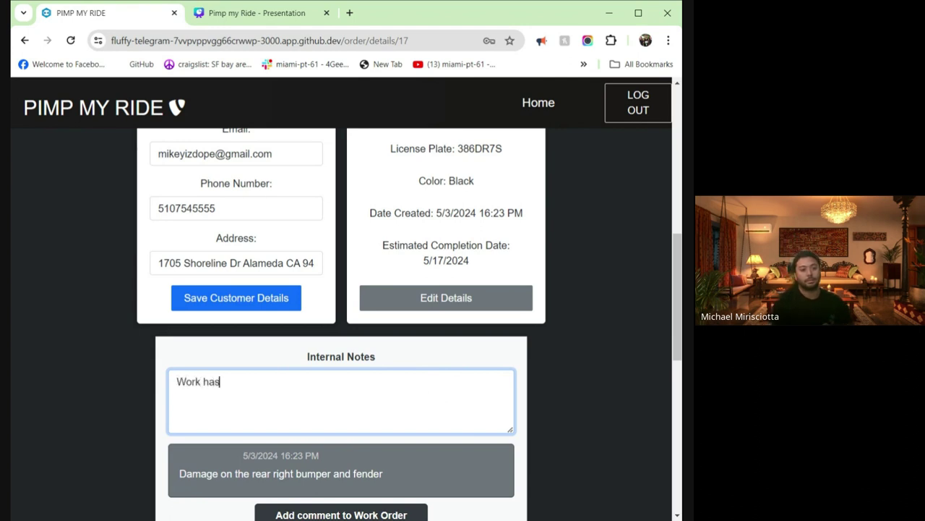
type("bnu")
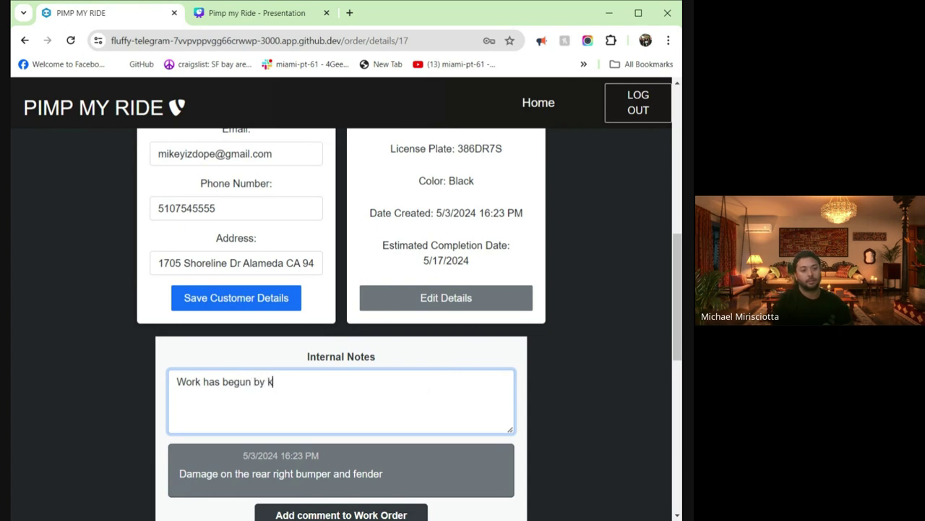
left_click(535, 376)
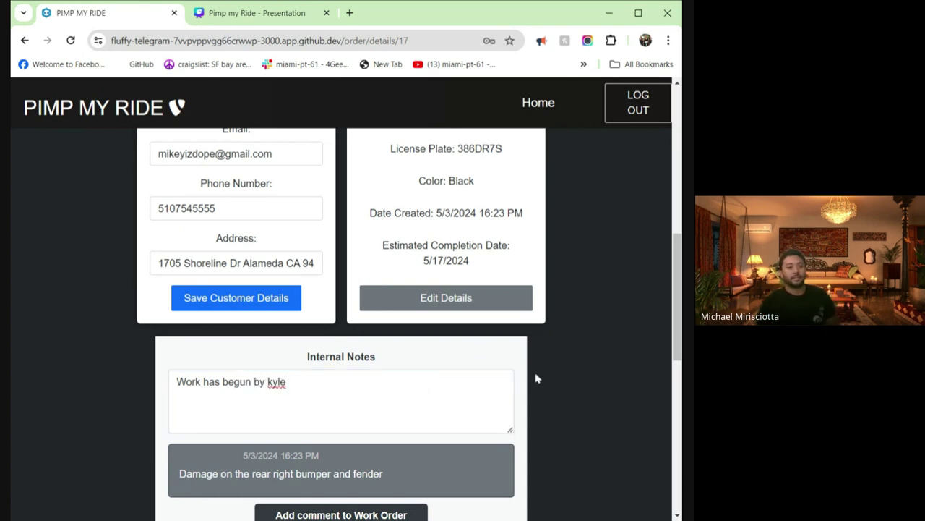
scroll(492, 404, "down", 1)
left_click(331, 454)
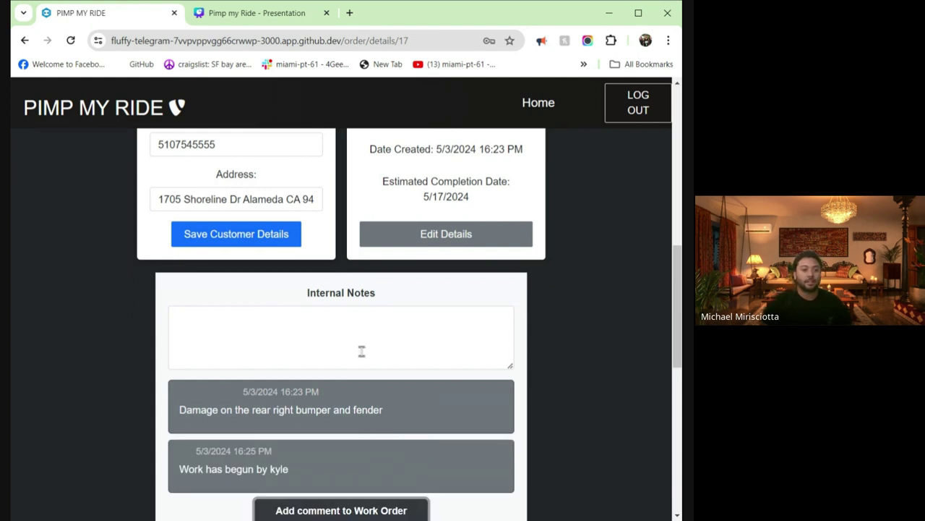
scroll(572, 344, "up", 4)
scroll(571, 345, "up", 4)
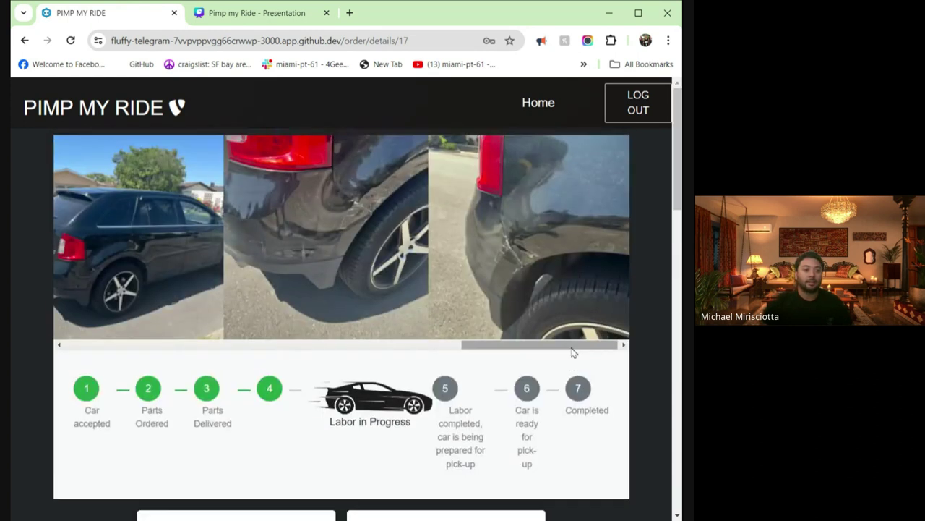
- Attempt the customer login with the customer's e-mail and password; it fails twice
left_click(105, 114)
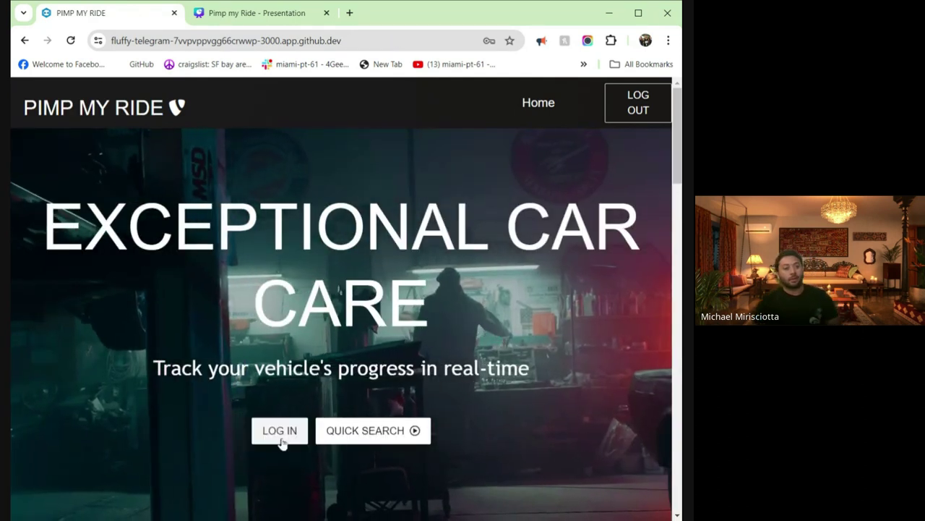
left_click(282, 439)
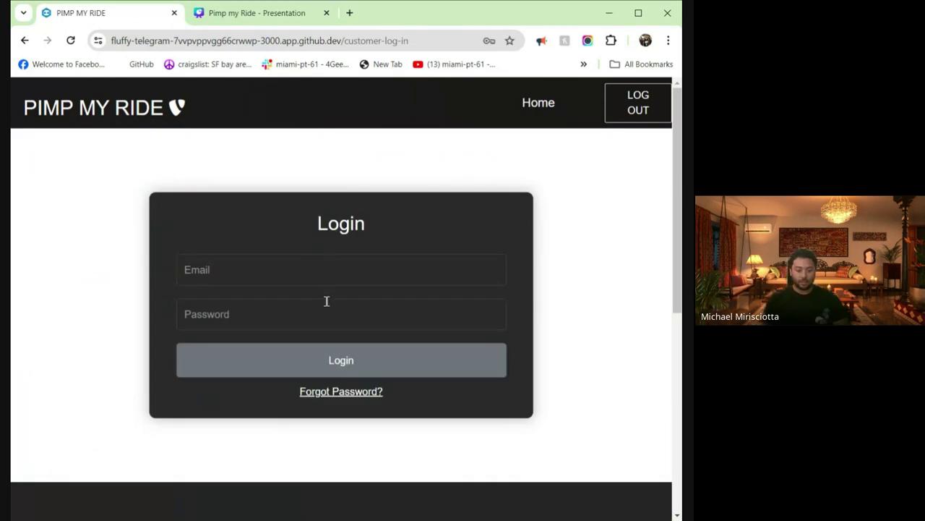
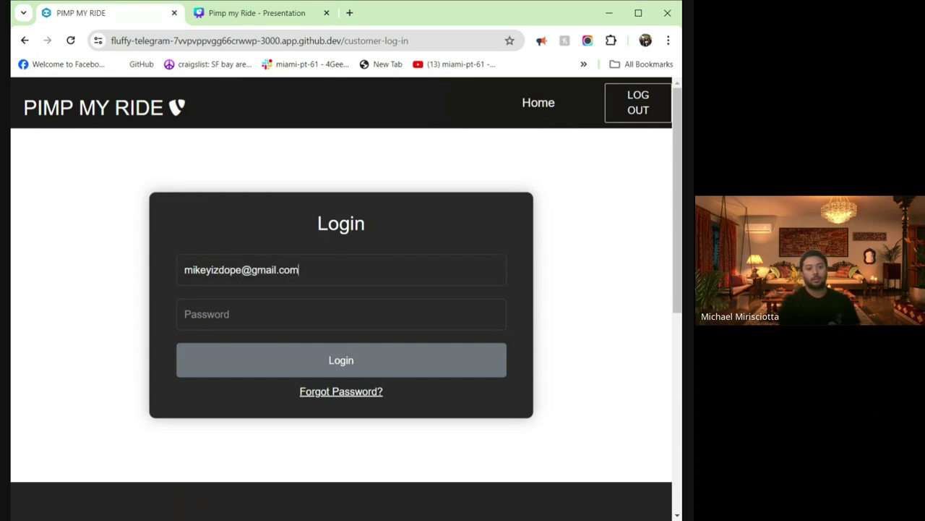
left_click(339, 314)
type("•••")
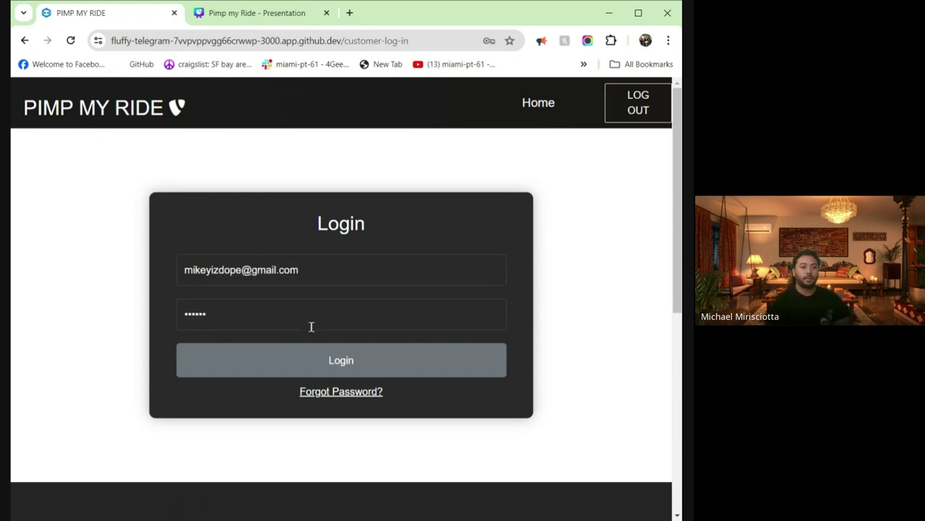
left_click(352, 368)
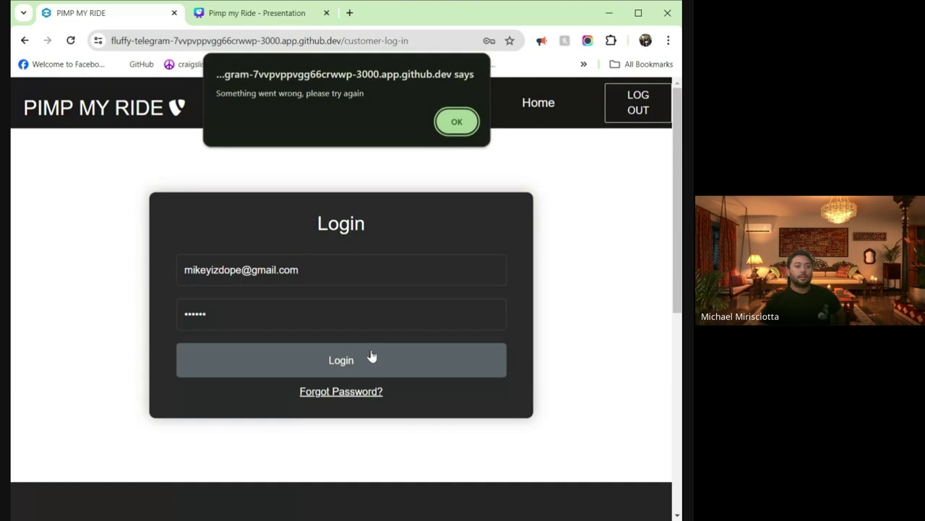
left_click(448, 122)
double_click(307, 307)
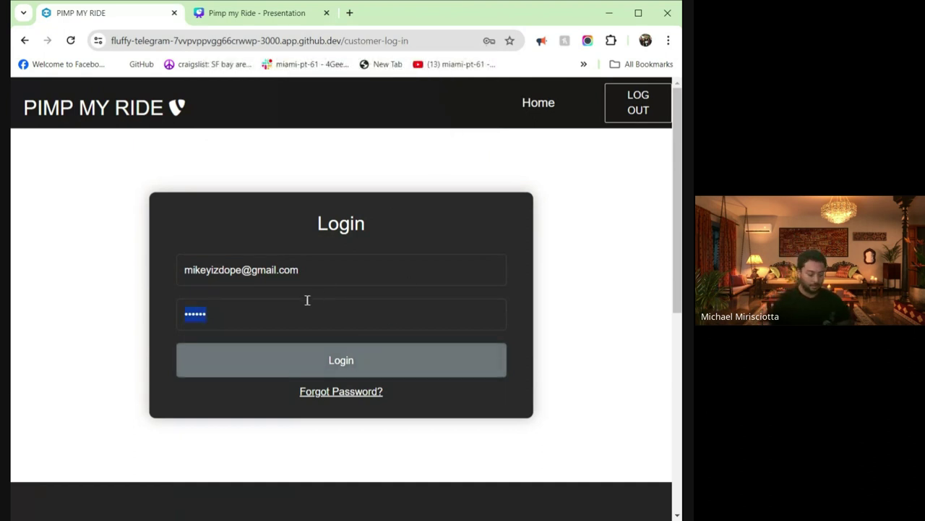
type("••")
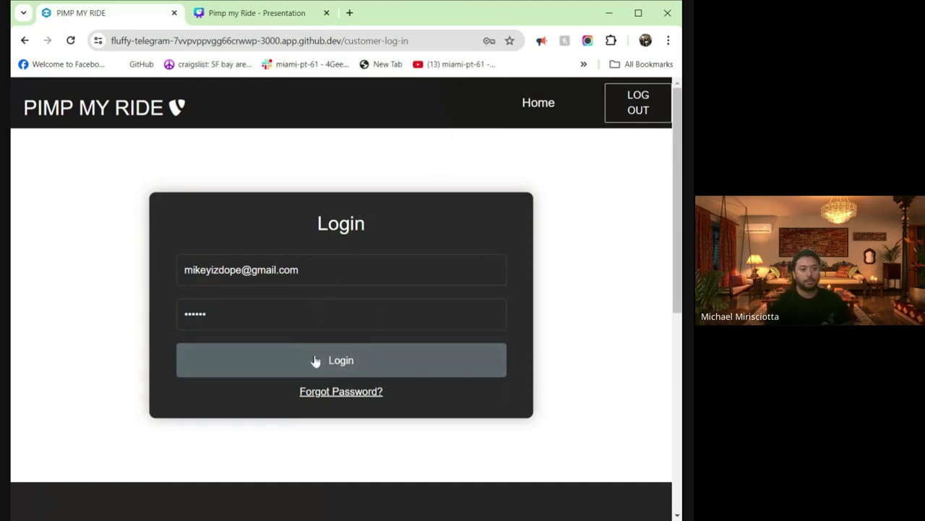
left_click(311, 361)
left_click(462, 114)
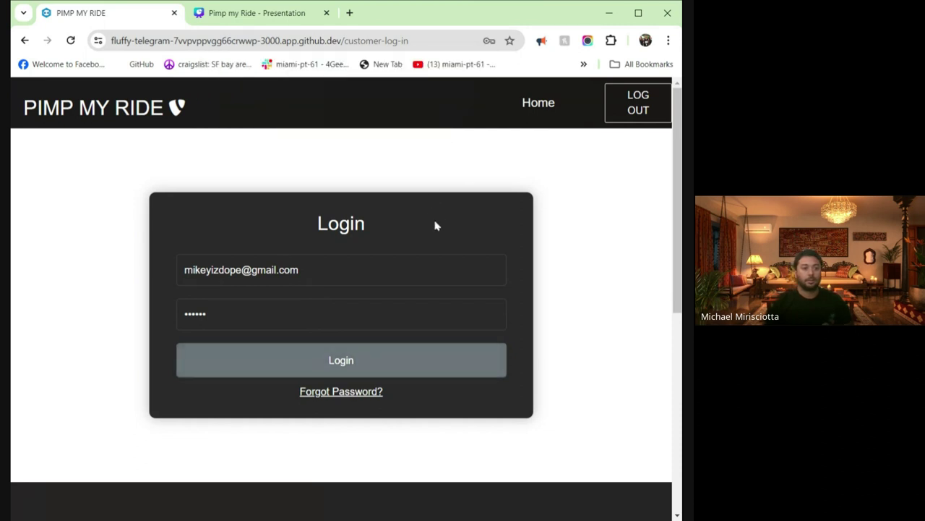
- Retype the customer's full e-mail and password and retry the login, which fails again
triple_click(354, 272)
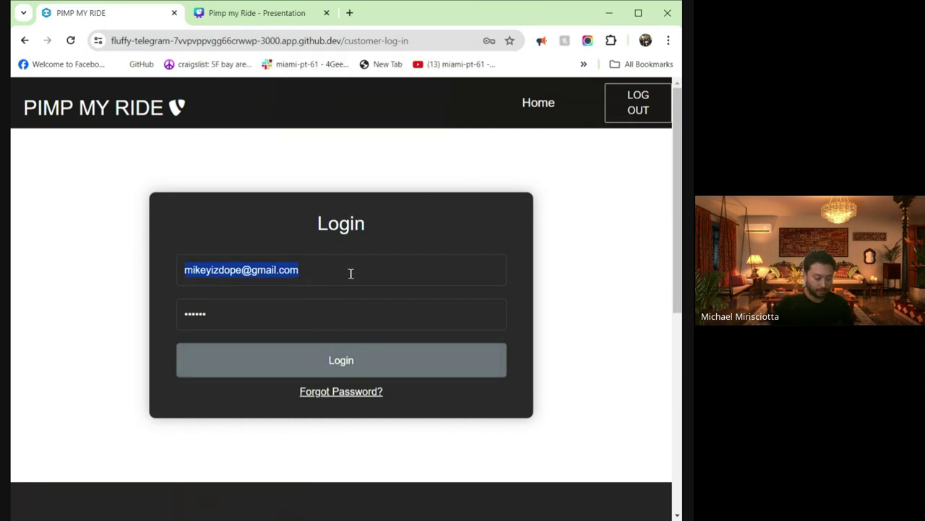
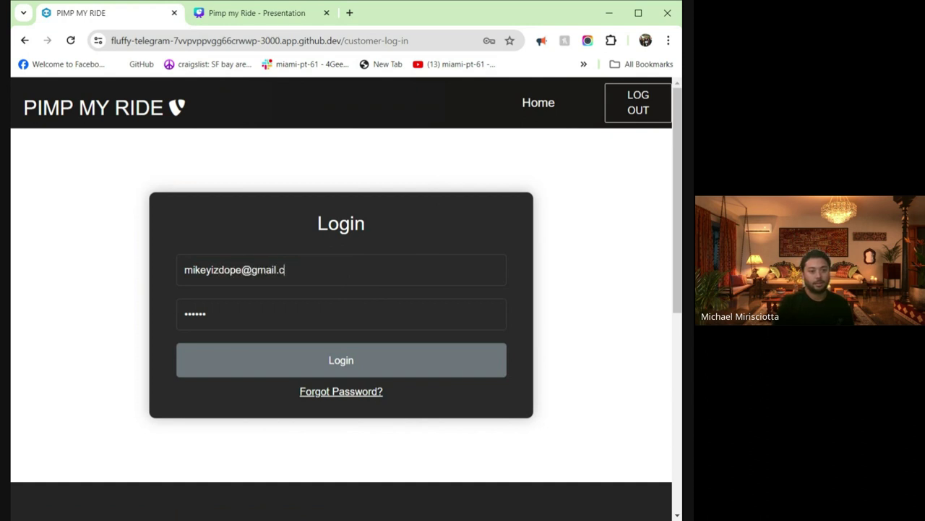
key("Tab")
type("123")
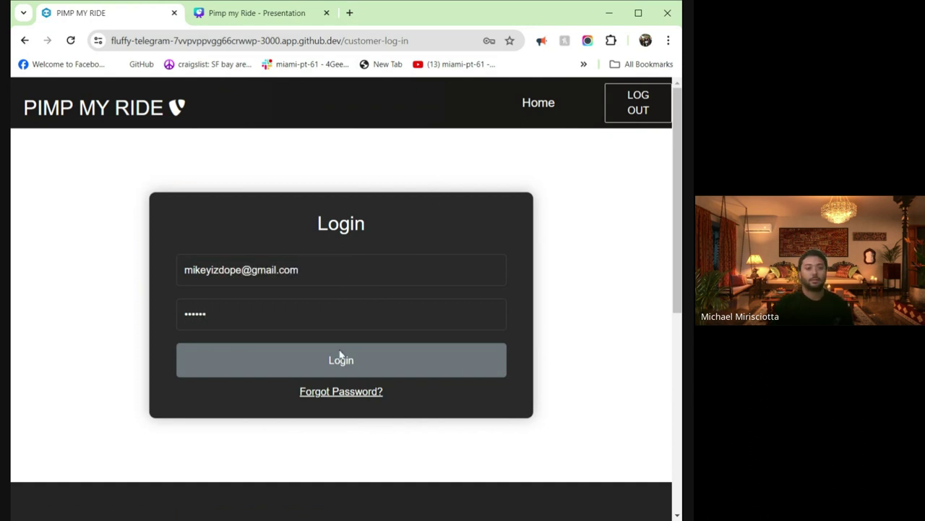
left_click(341, 354)
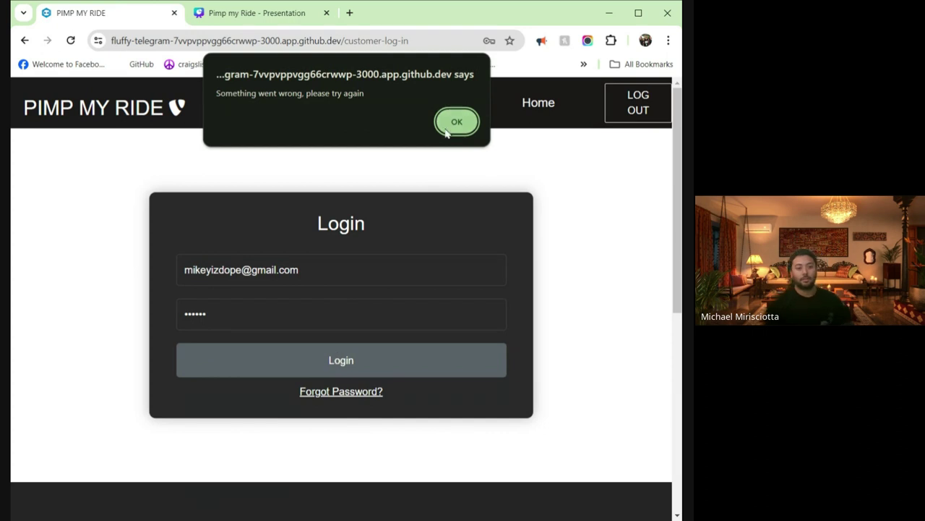
left_click(456, 123)
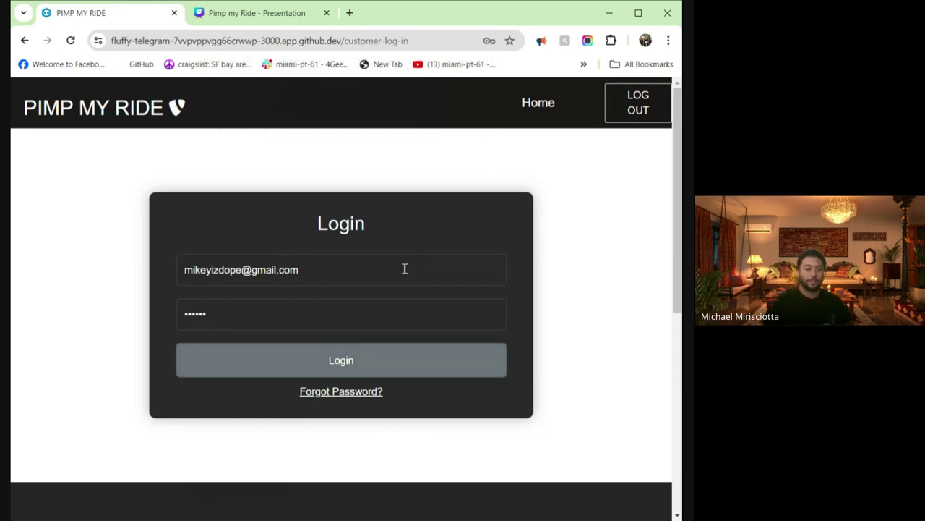
- Log out, try the customer login once more, and return to the home page
left_click(75, 126)
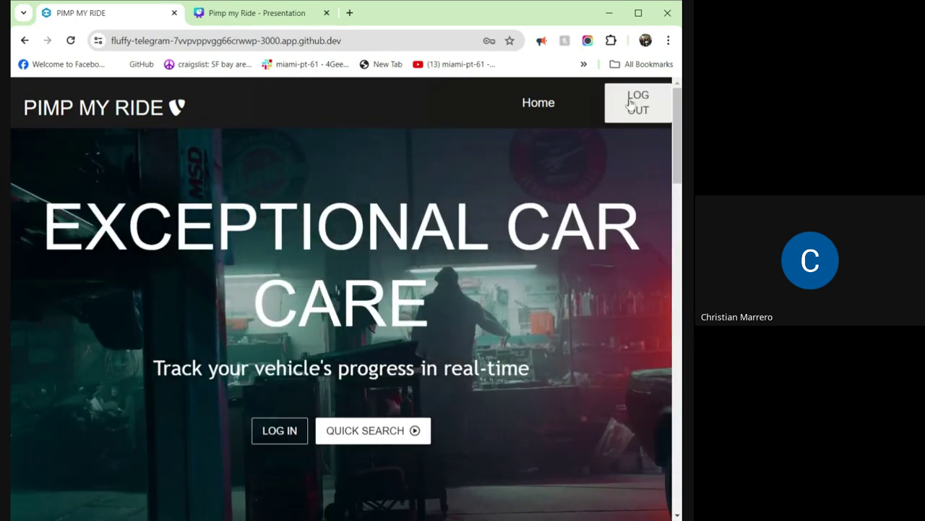
left_click(629, 103)
left_click(284, 434)
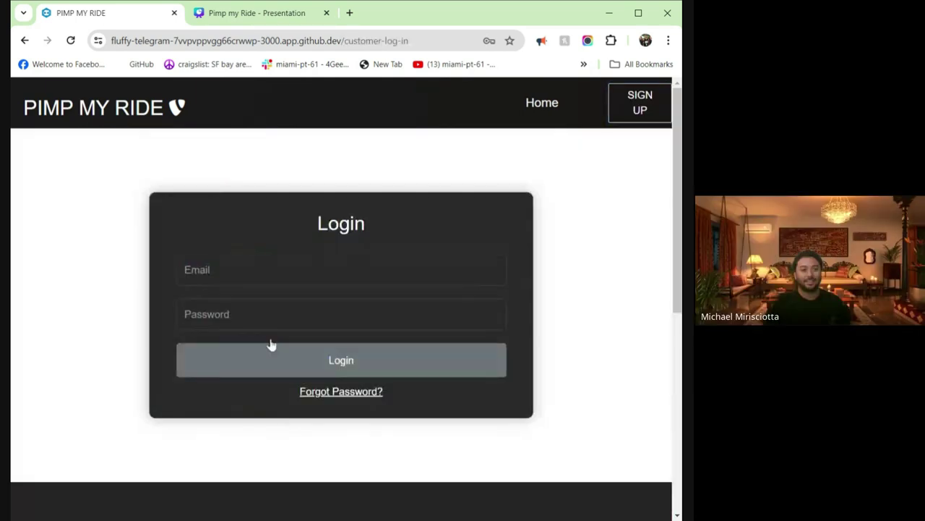
left_click(268, 261)
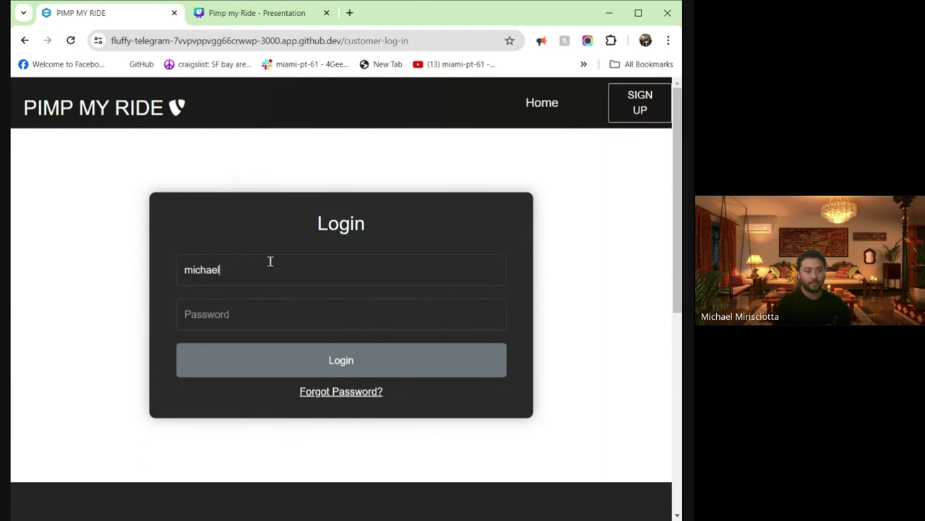
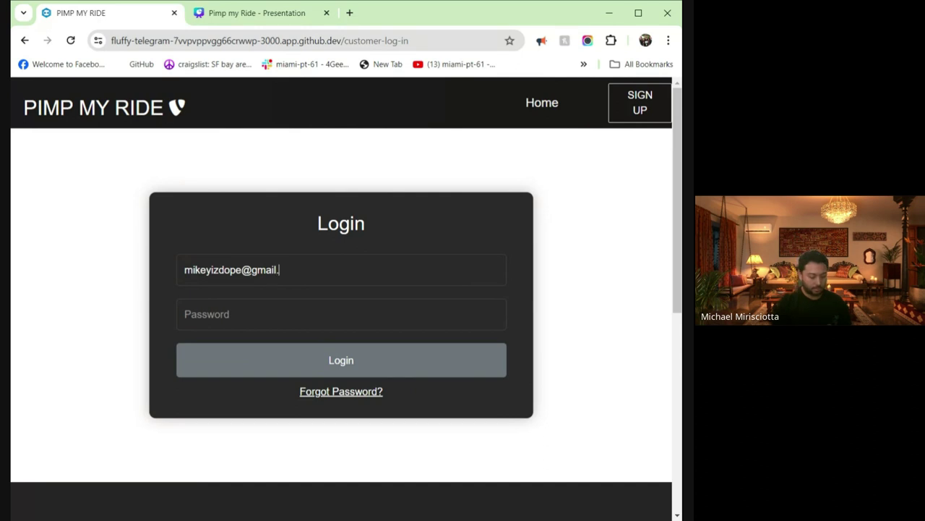
type("123")
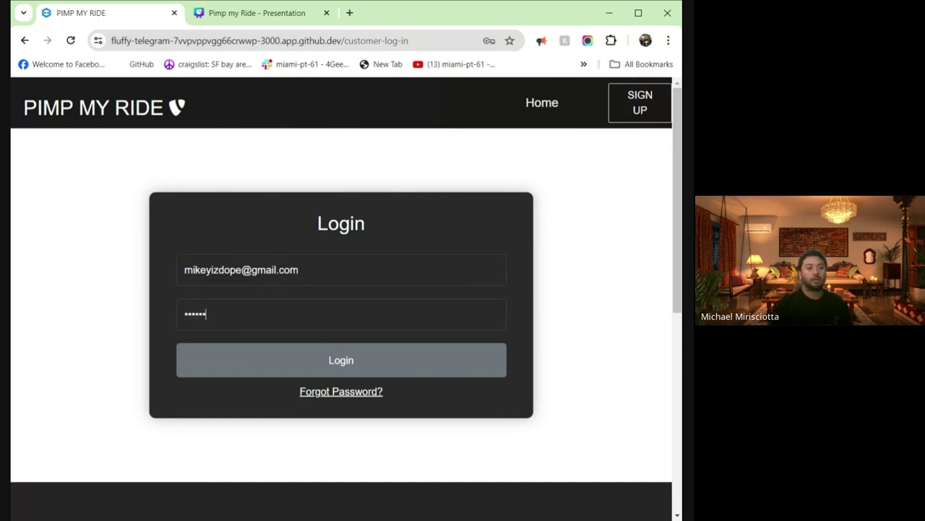
left_click(353, 368)
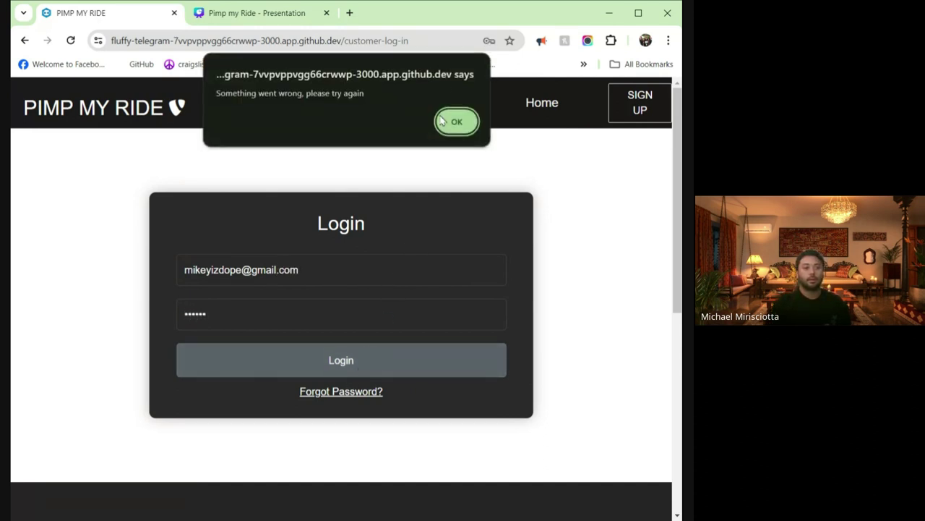
left_click(454, 120)
left_click(116, 107)
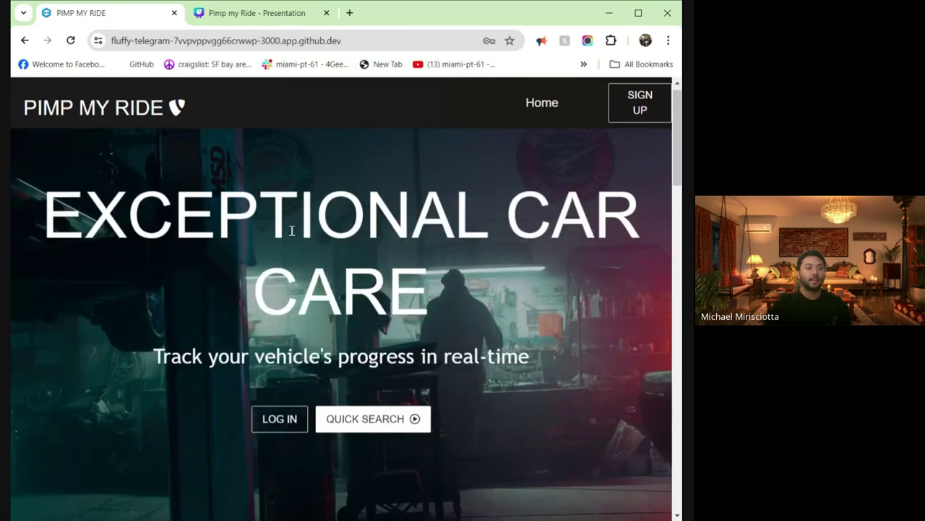
scroll(306, 234, "down", 5)
scroll(305, 234, "down", 15)
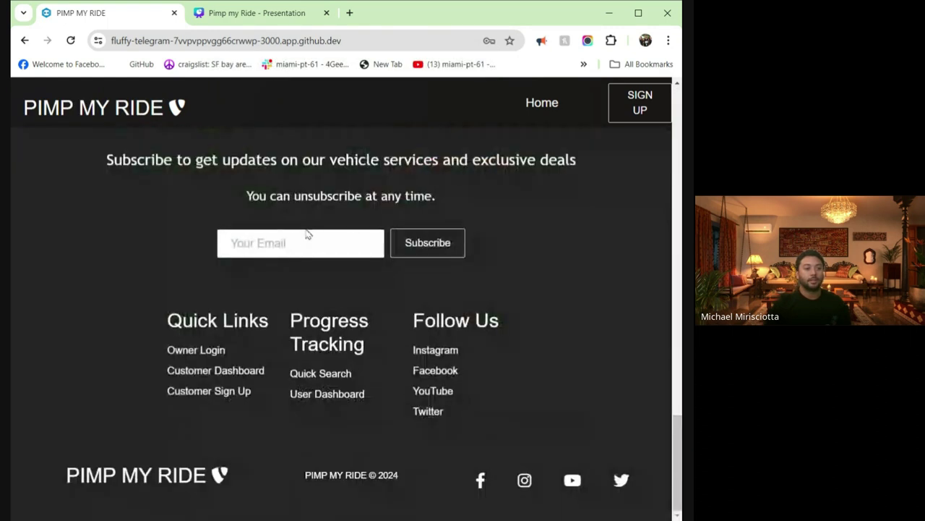
- Log in through Owner Login with the business owner's e-mail and password
left_click(197, 350)
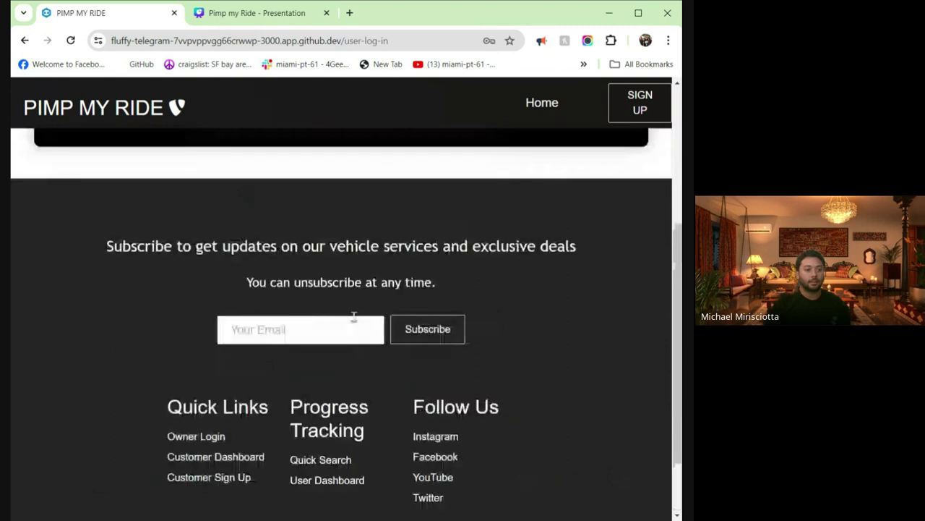
left_click(313, 258)
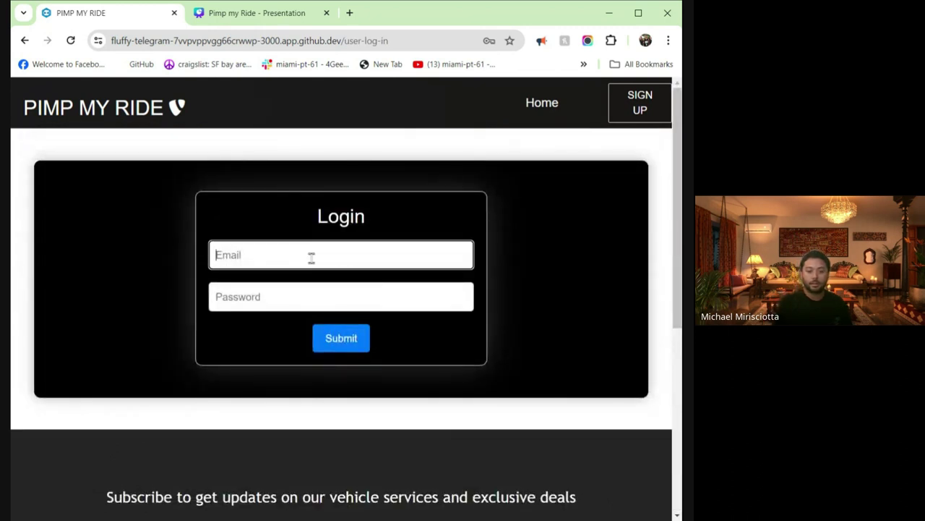
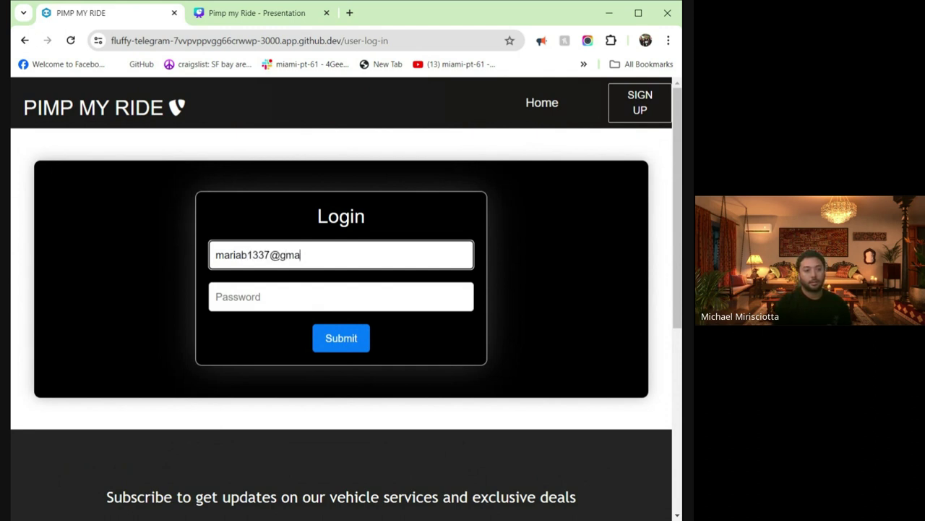
key("Tab")
type("123456")
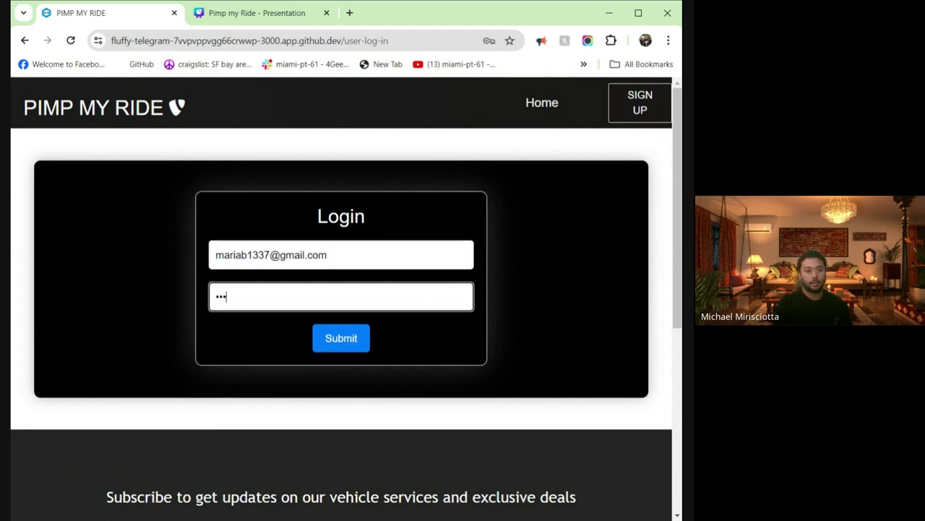
left_click(349, 345)
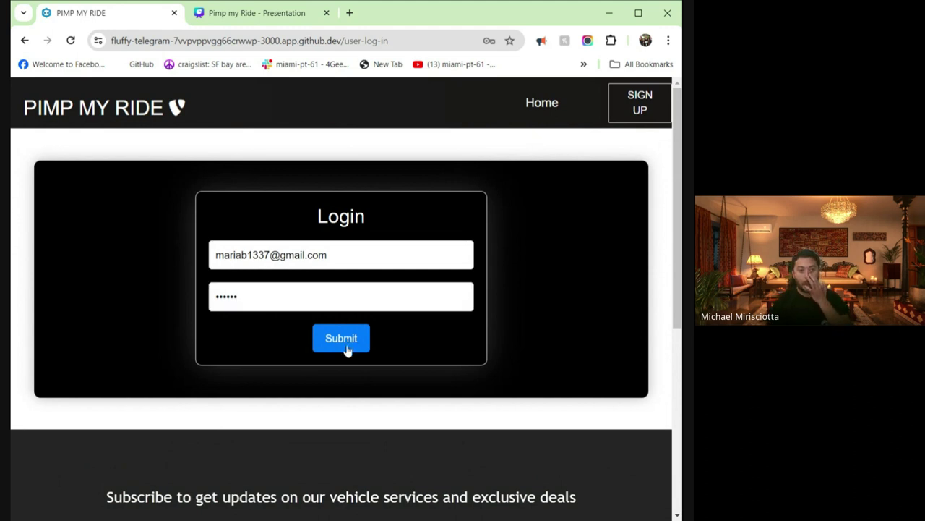
- Open work order 8 (2016 Ferrari 488 Spider) and copy its customer's e-mail address
scroll(397, 289, "down", 4)
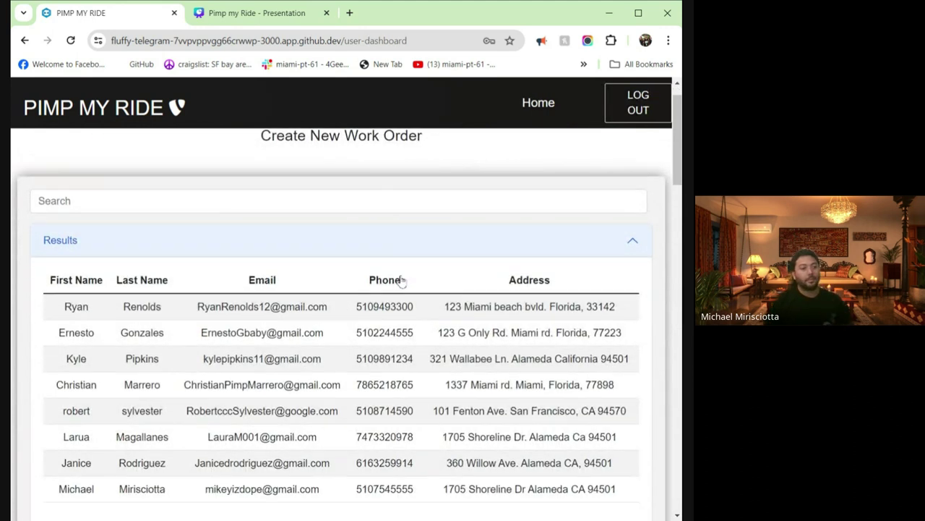
scroll(261, 279, "down", 10)
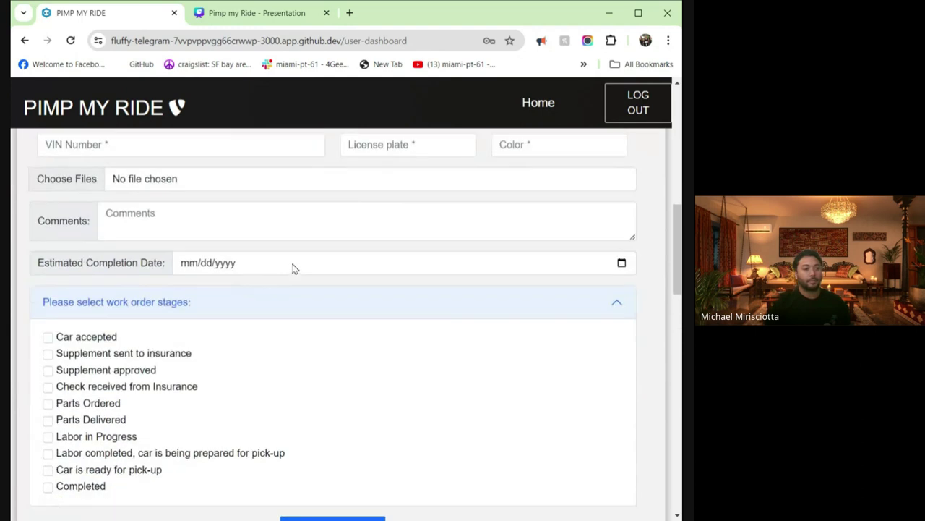
scroll(306, 276, "down", 2)
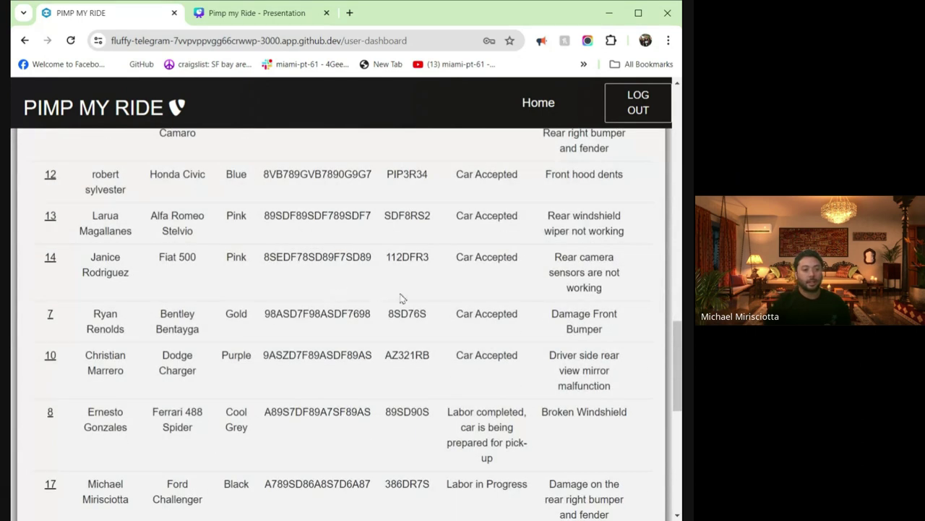
scroll(72, 394, "down", 2)
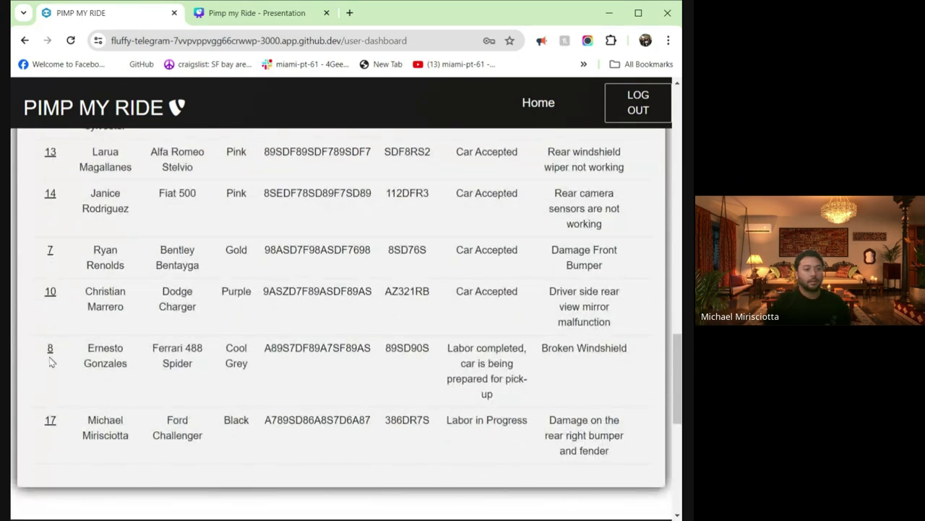
left_click(50, 350)
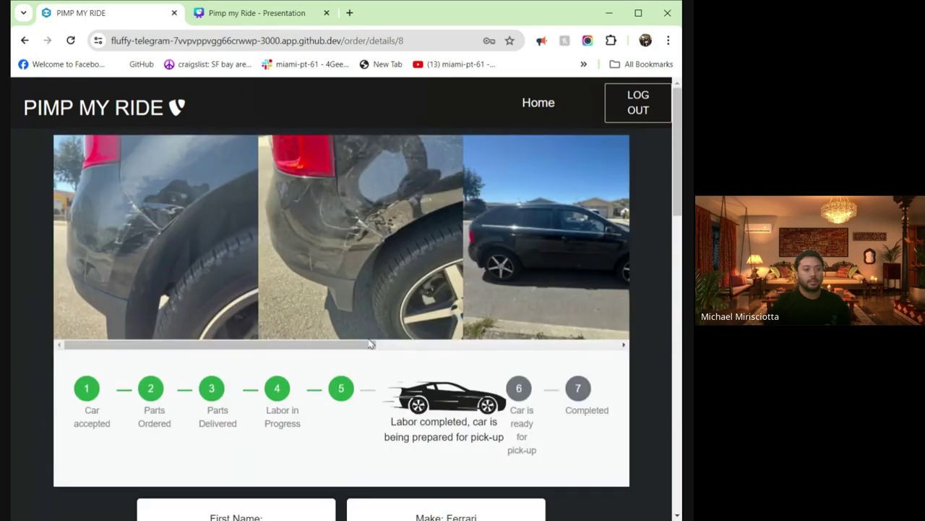
scroll(372, 345, "down", 3)
scroll(366, 340, "down", 1)
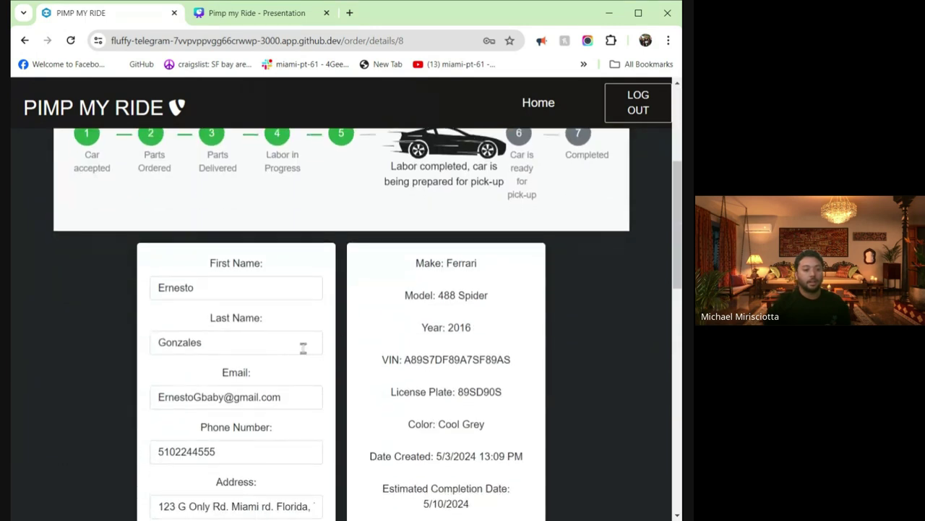
triple_click(257, 396)
key("ctrl+c")
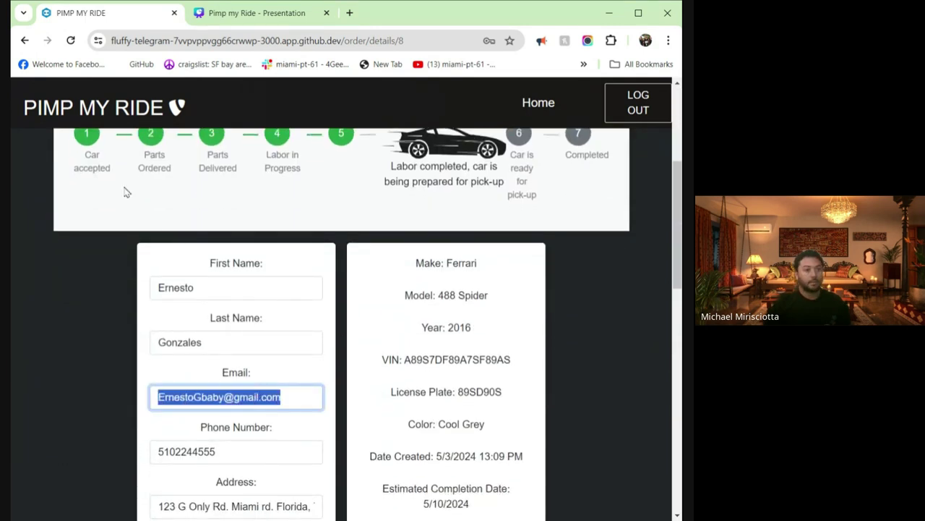
left_click(97, 112)
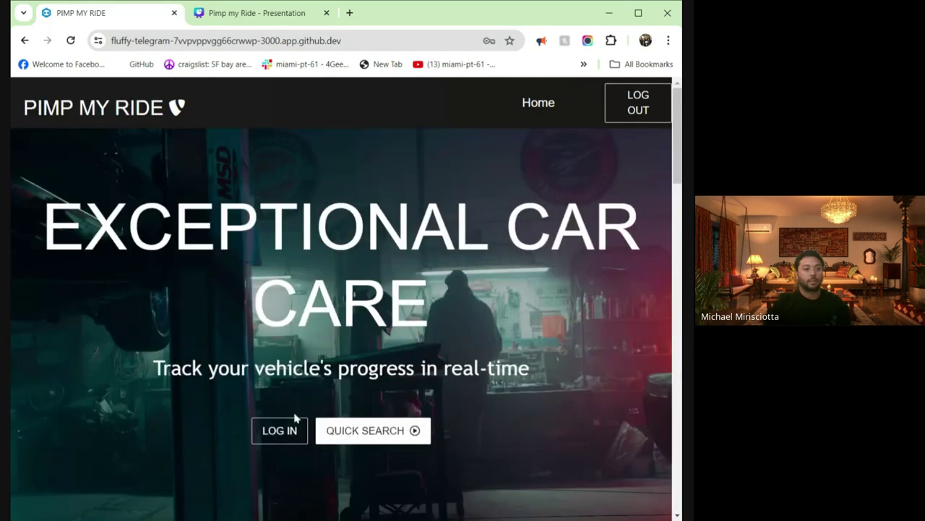
- Log in as the Ferrari's customer using the pasted e-mail and their password
left_click(295, 419)
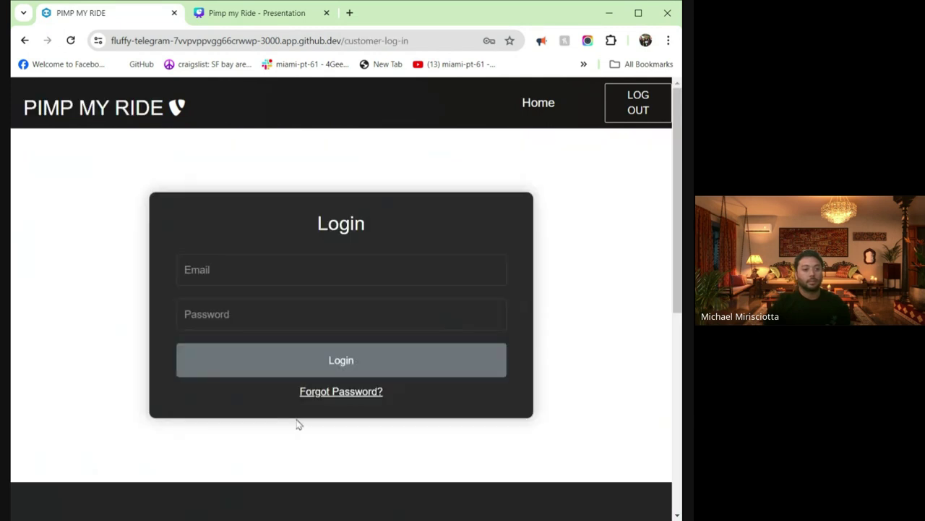
left_click(282, 275)
key("ctrl+v")
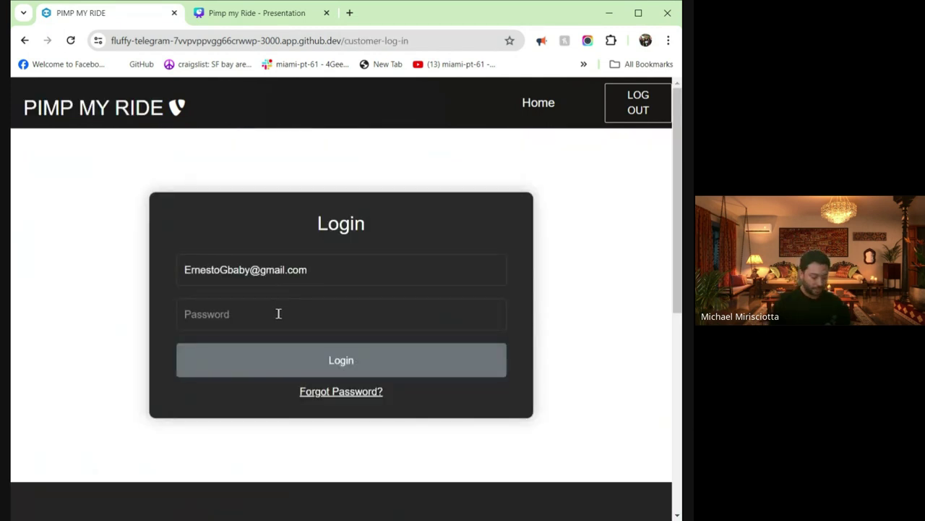
type("••••••")
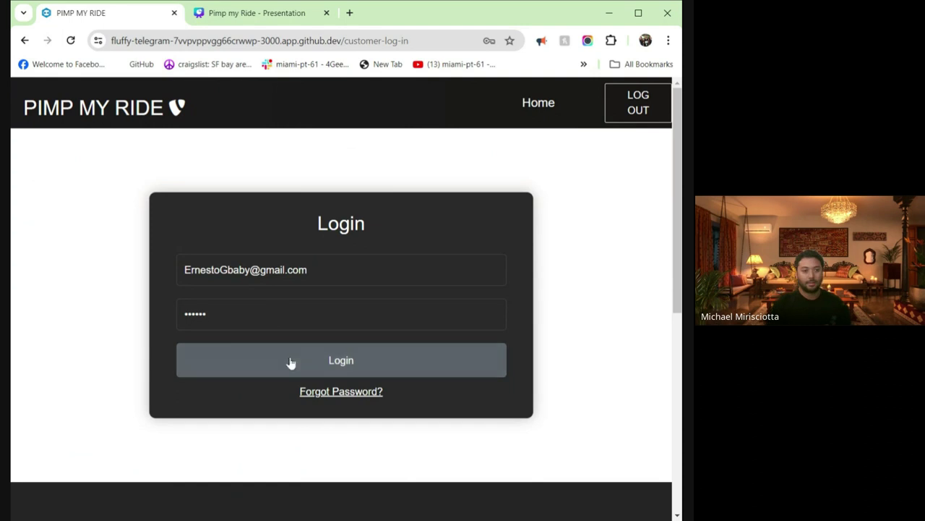
left_click(292, 362)
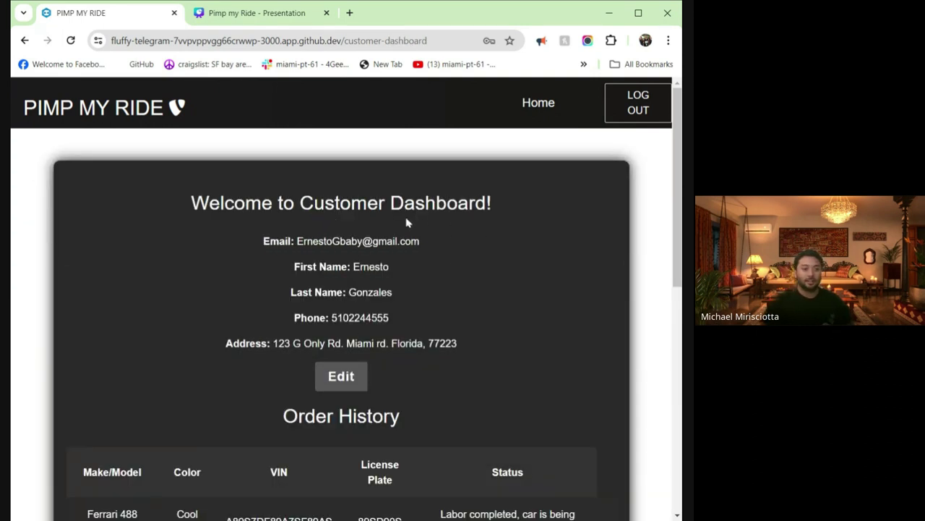
- Shorten the phone number in the customer's profile and save it
left_click(355, 377)
left_click(282, 299)
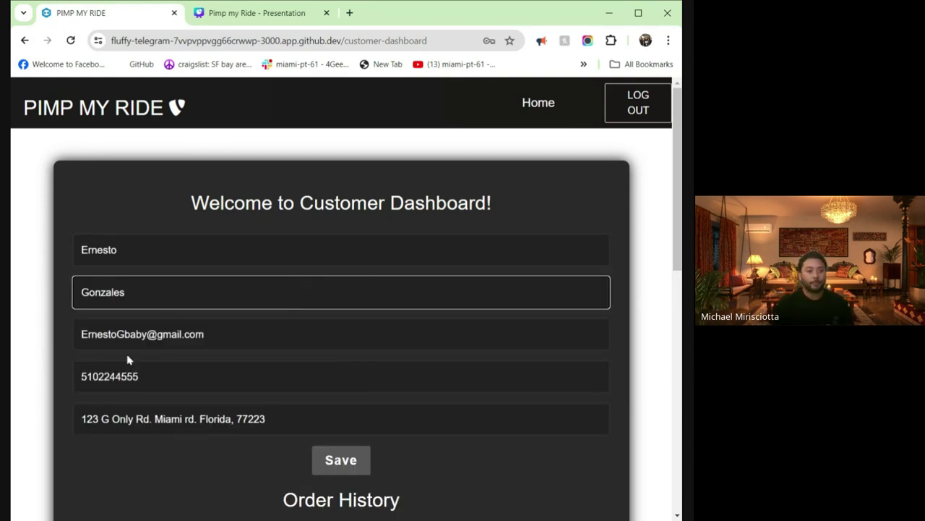
left_click(169, 374)
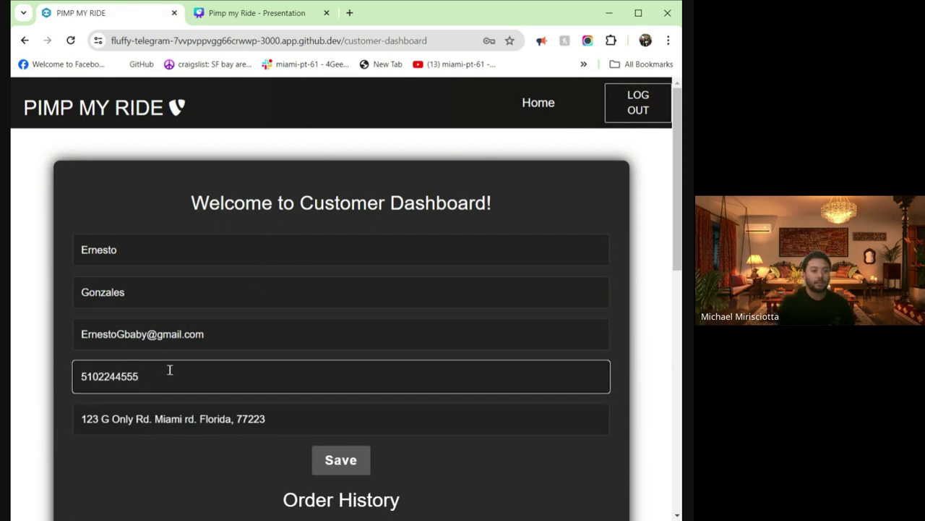
key("BackSpace")
key("BackSpace")
key("BackSpace")
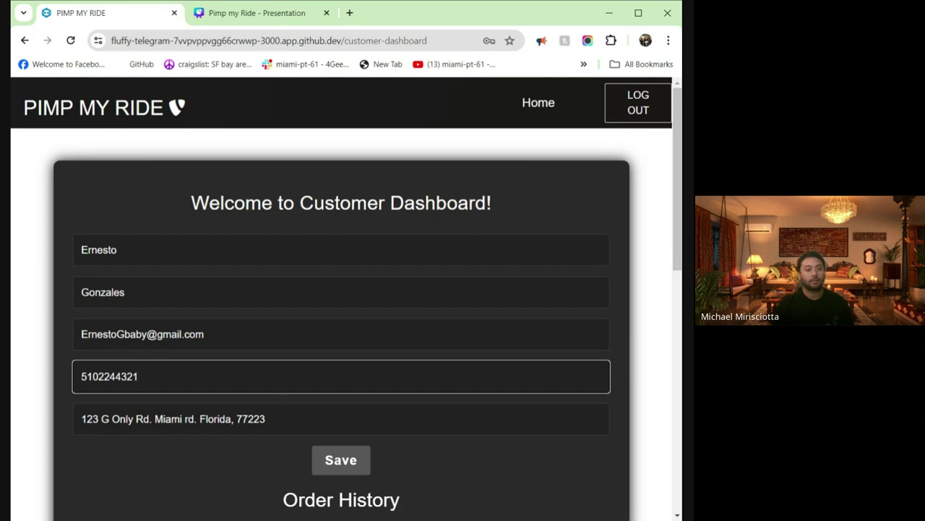
left_click(347, 461)
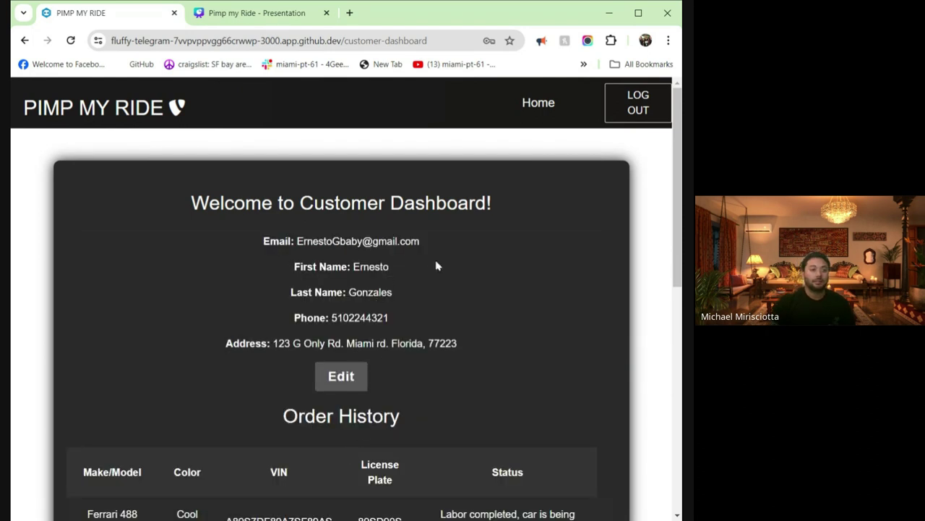
scroll(449, 270, "down", 3)
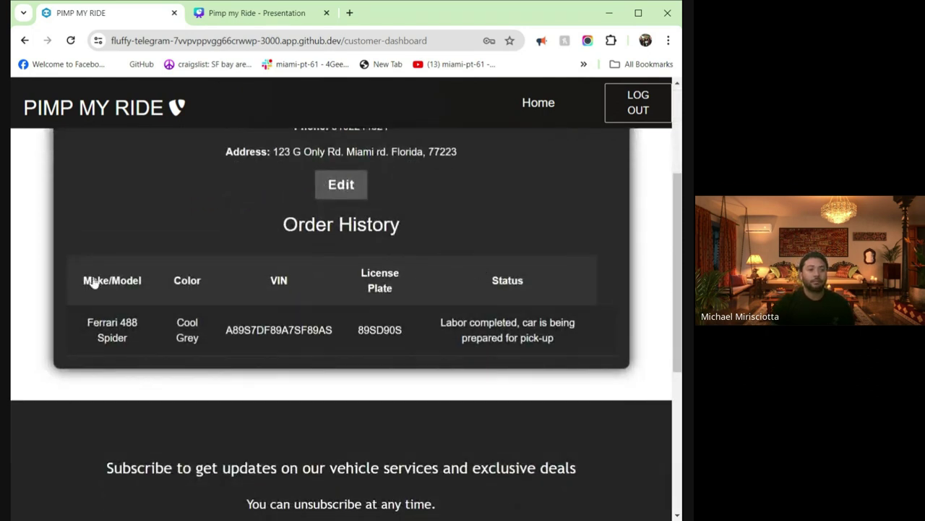
- View the Ferrari 488 Spider work order's progress status
left_click(109, 340)
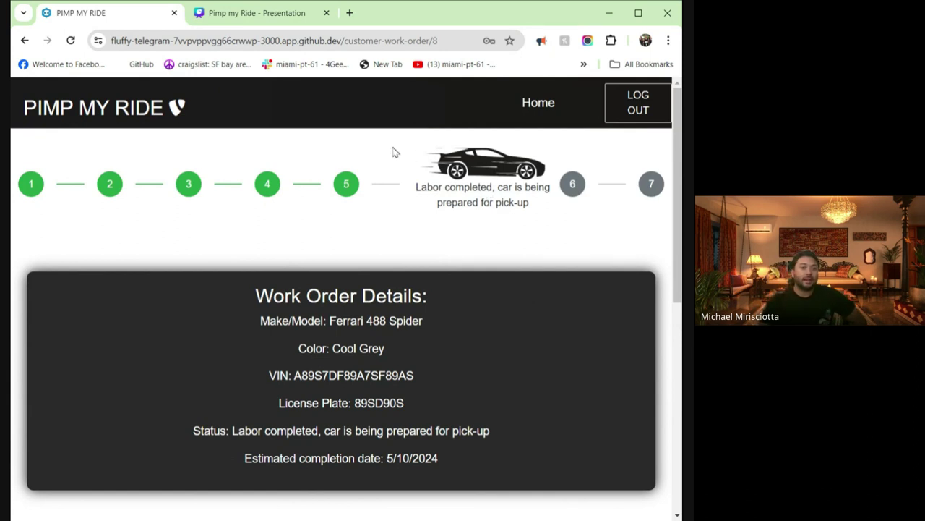
left_click_drag(403, 145, 542, 218)
left_click(556, 214)
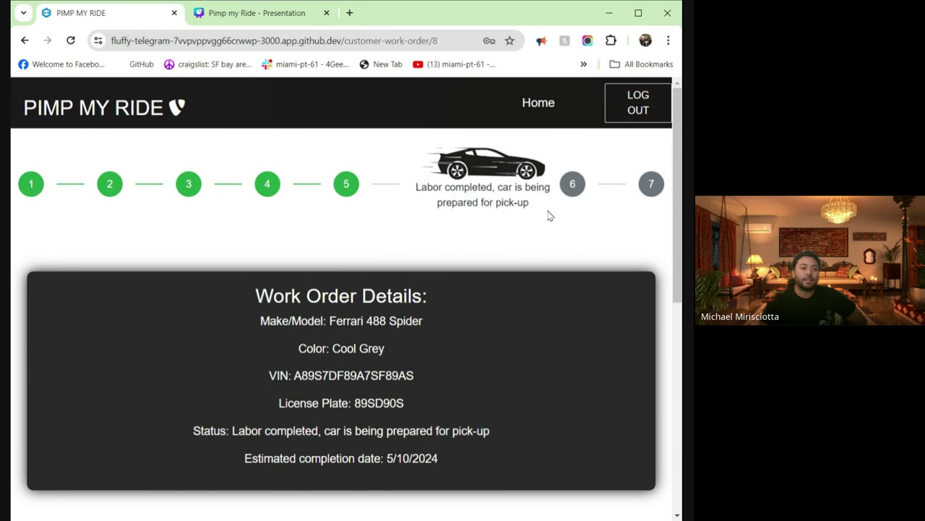
scroll(513, 224, "down", 1)
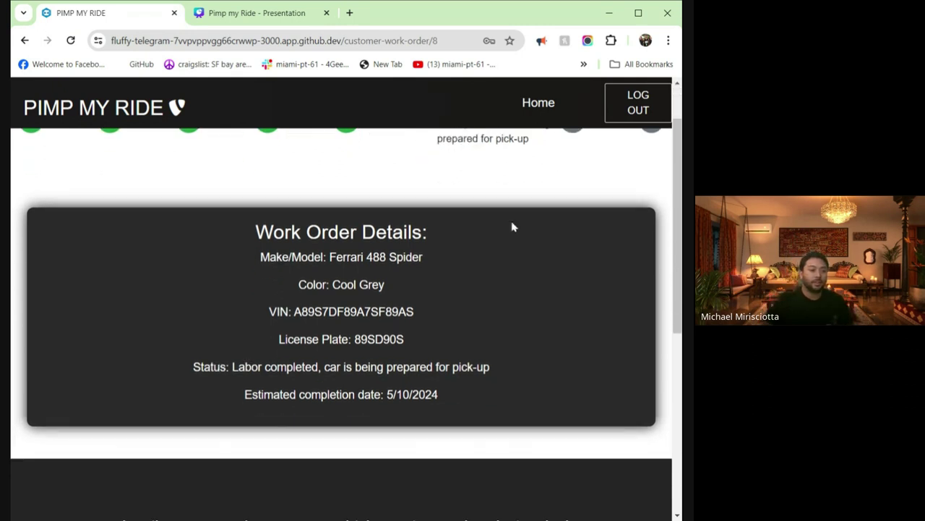
scroll(513, 226, "down", 2)
scroll(512, 226, "up", 2)
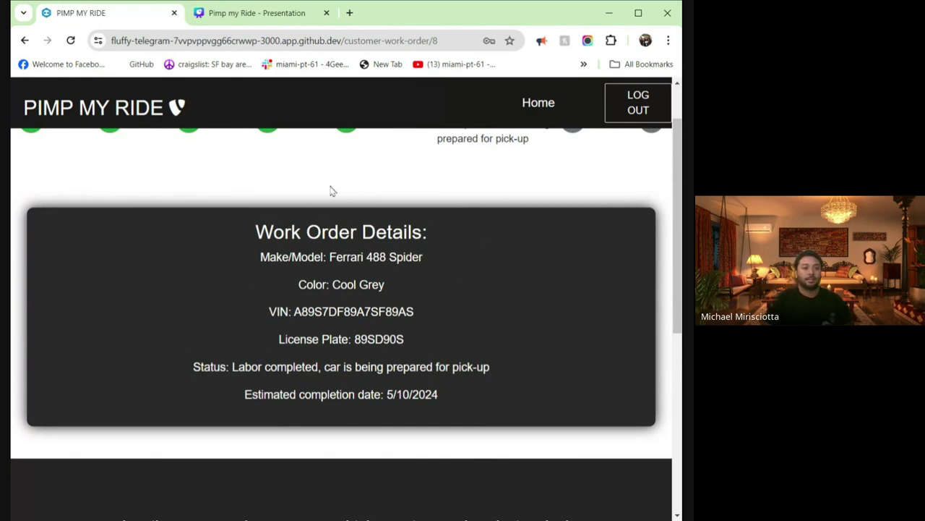
- Visit the Quick Order Search page, then go to the customer login page
left_click(106, 123)
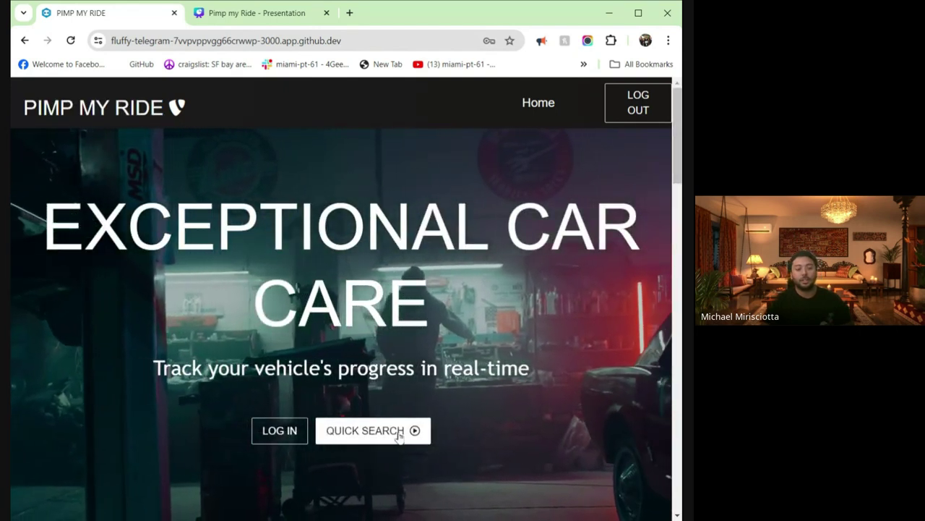
left_click(398, 433)
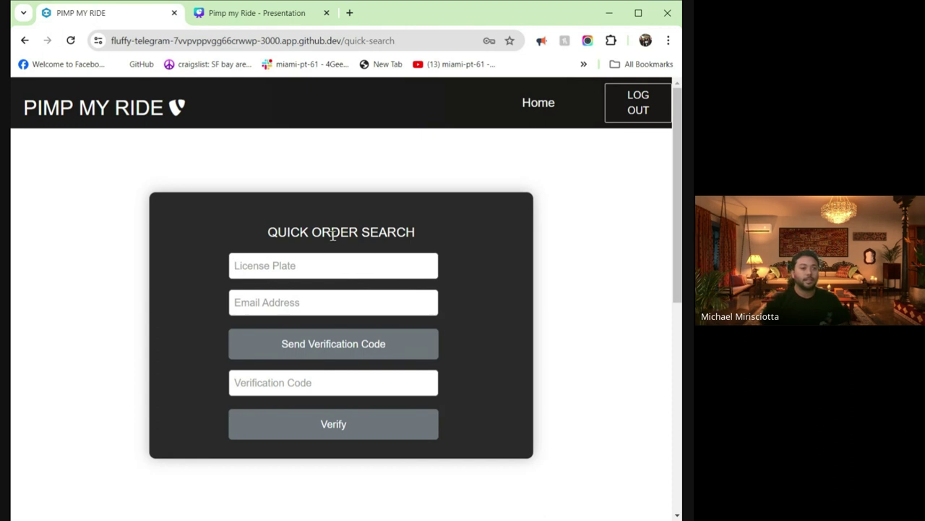
left_click(105, 123)
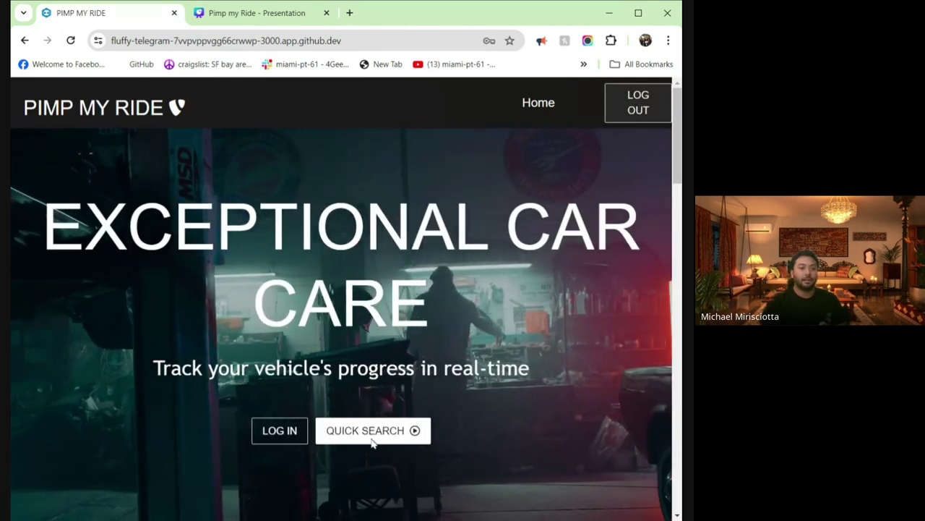
left_click(373, 435)
left_click(246, 269)
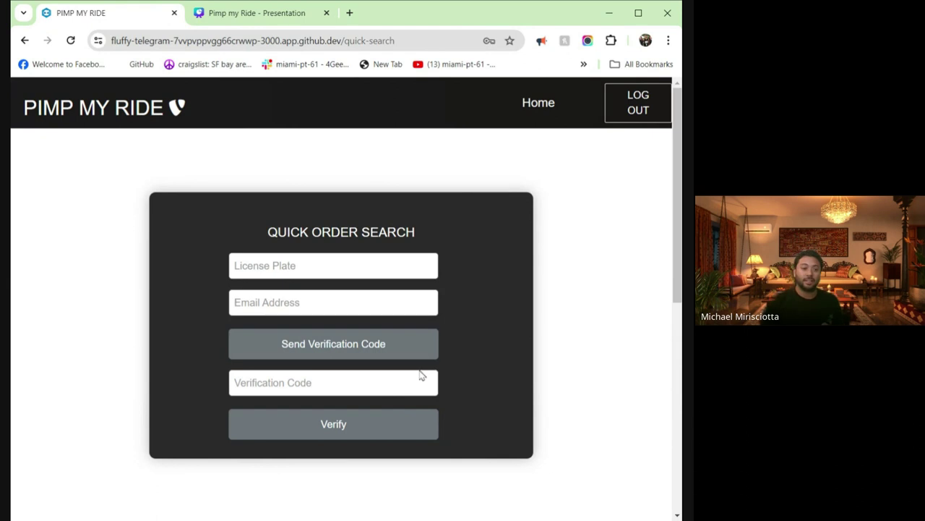
left_click(153, 115)
left_click(293, 428)
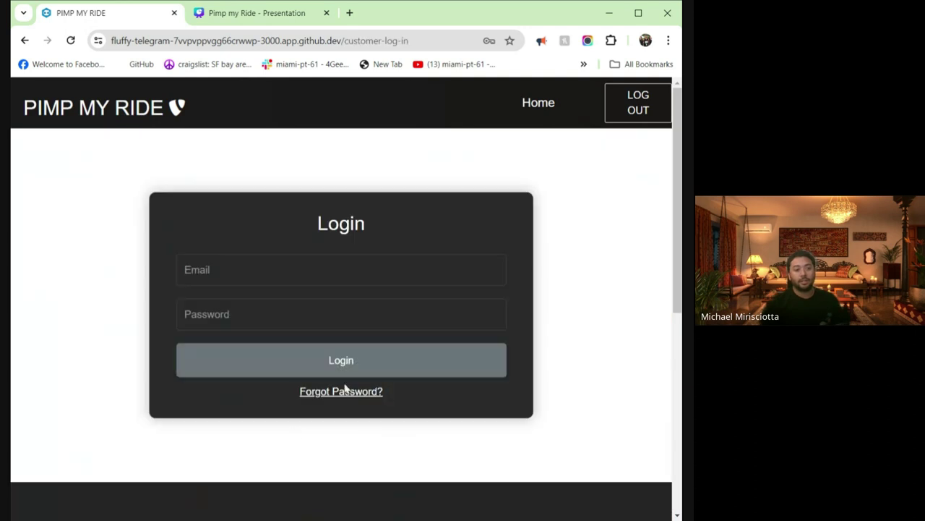